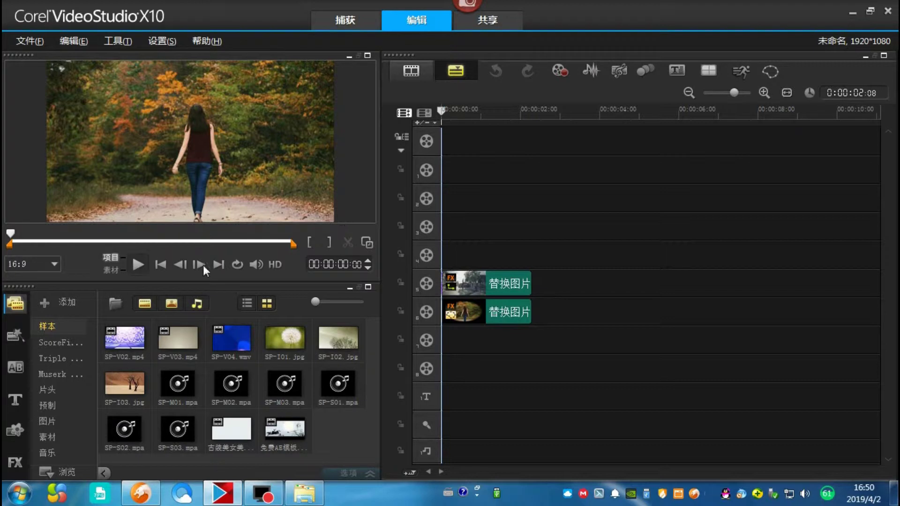
Play the project preview of the two existing overlay clips and scrub the timeline beyond their end
left_click(139, 264)
left_click(140, 265)
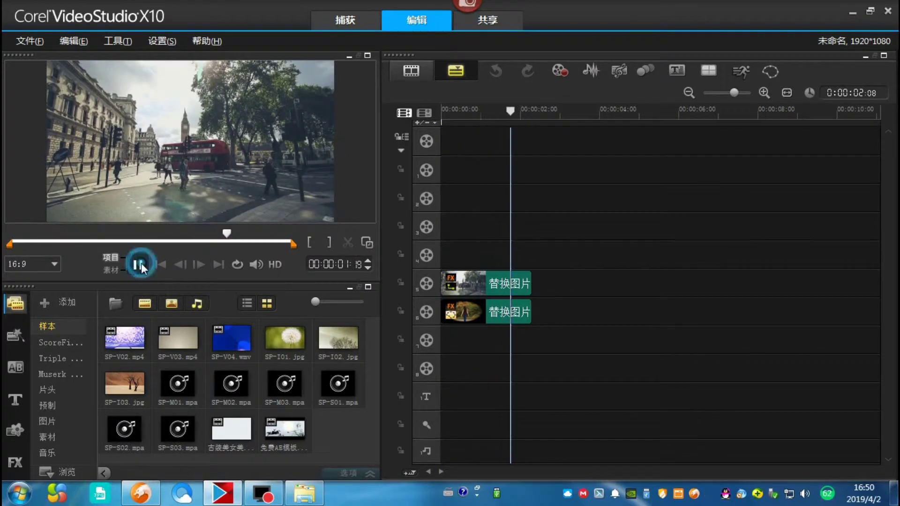
left_click(499, 110)
left_click_drag(499, 110, 610, 135)
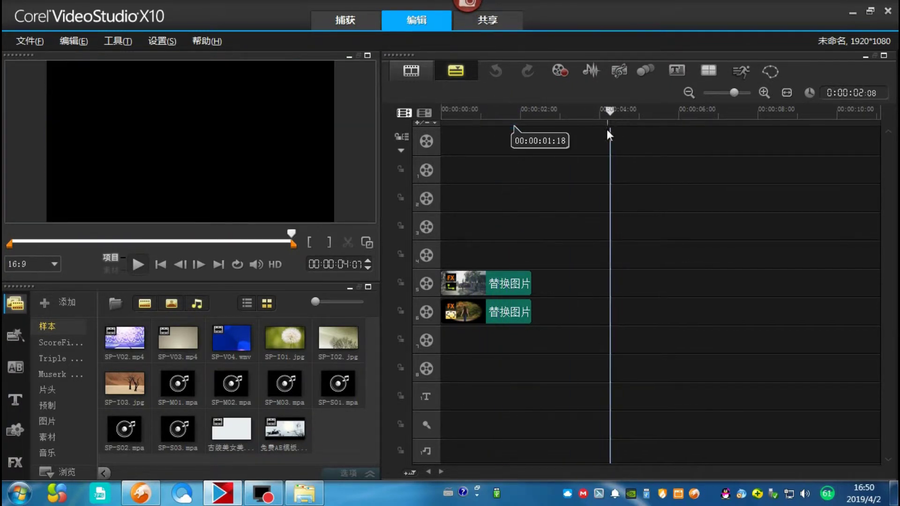
Place the river and bridge photo from the 图片 folder on overlay track 2, fitted to the screen with its aspect ratio kept
left_click(51, 422)
left_click_drag(372, 329, 373, 455)
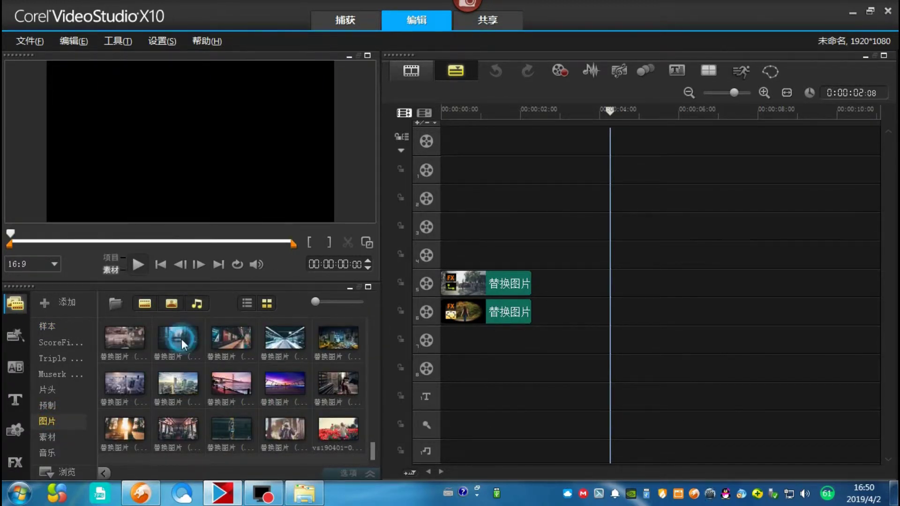
left_click(181, 339)
left_click_drag(183, 339, 706, 206)
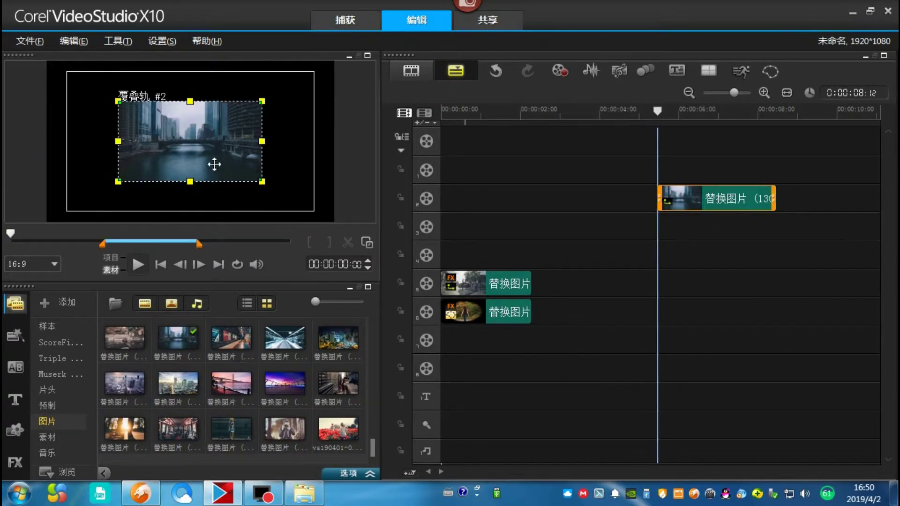
right_click(215, 164)
left_click(262, 266)
right_click(211, 117)
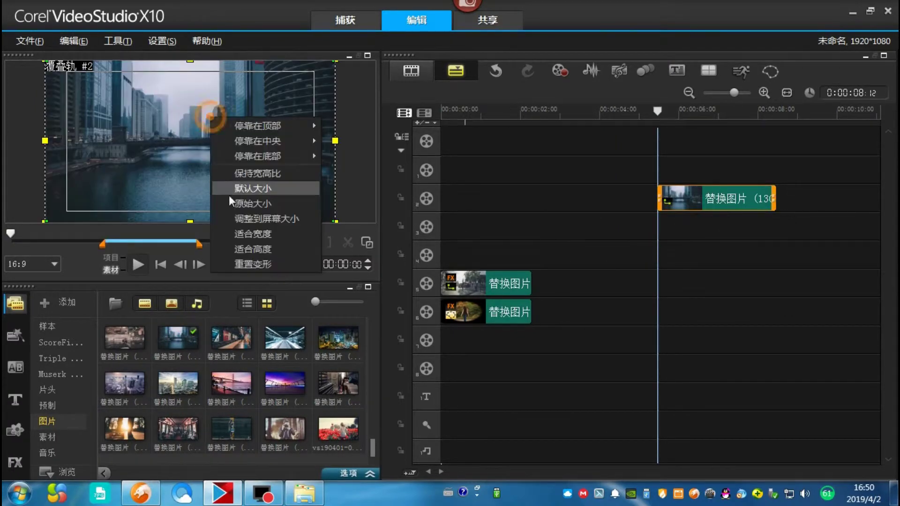
left_click(267, 173)
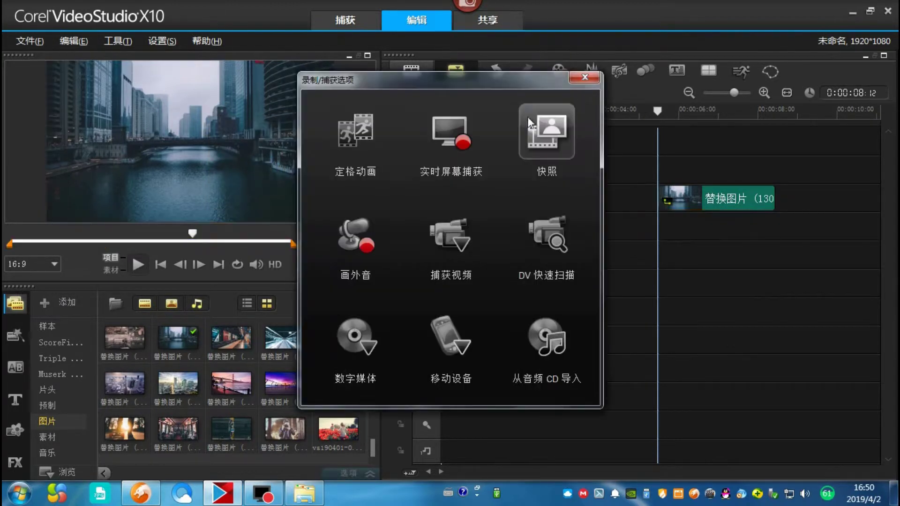
Take a snapshot of the river frame, place it on overlay track 3, and delete the original photo from track 2
left_click(545, 134)
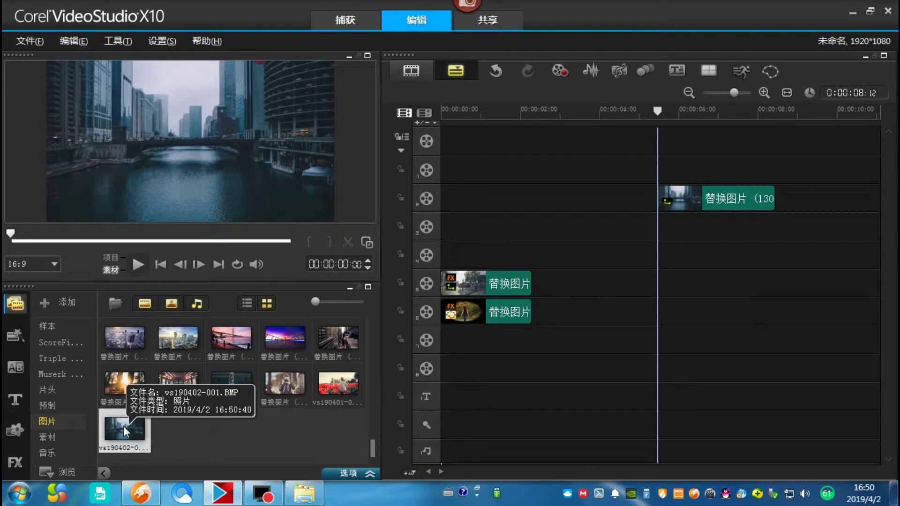
left_click_drag(123, 427, 657, 231)
right_click(729, 197)
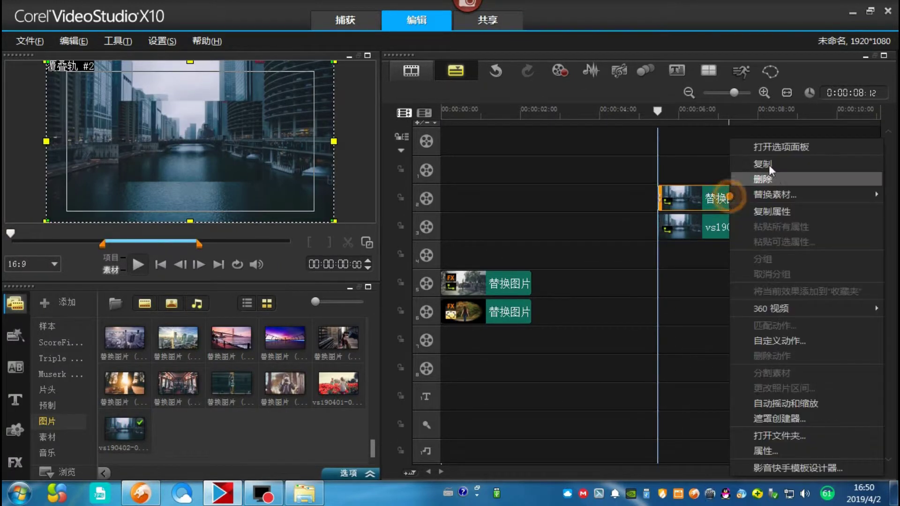
left_click(761, 179)
Place the pink sunset suspension bridge photo on overlay track 4, fitted to the screen with its aspect ratio kept
left_click(225, 349)
left_click_drag(225, 349, 659, 257)
right_click(172, 121)
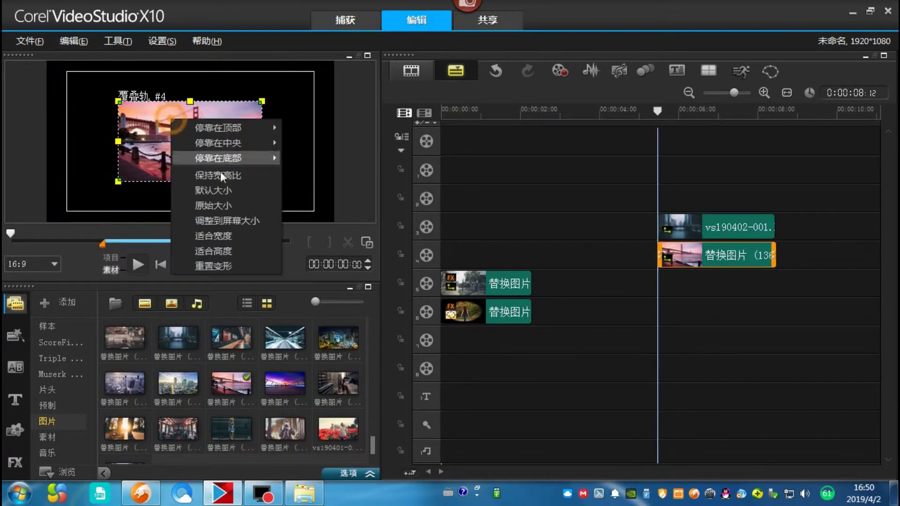
left_click(226, 219)
right_click(187, 130)
left_click(240, 198)
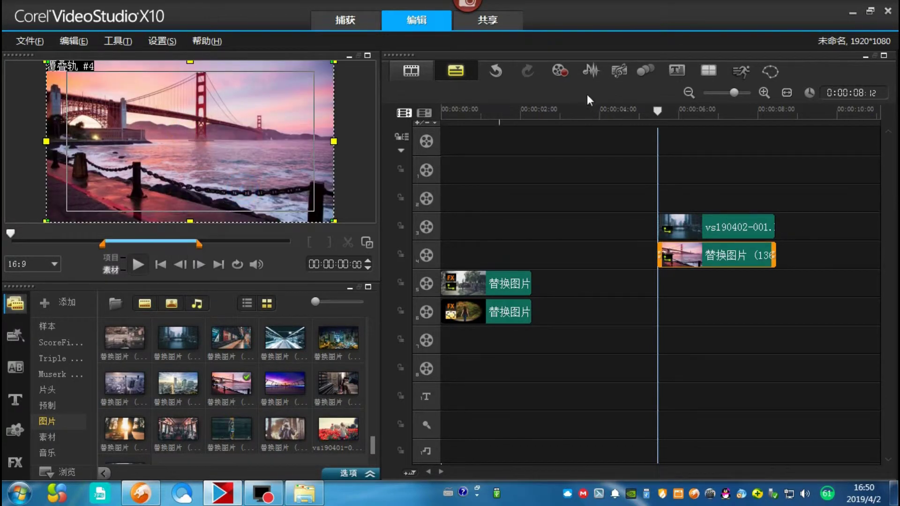
Take a snapshot of the sunset bridge frame and use it to replace the original photo on overlay track 4
left_click(561, 69)
left_click(548, 133)
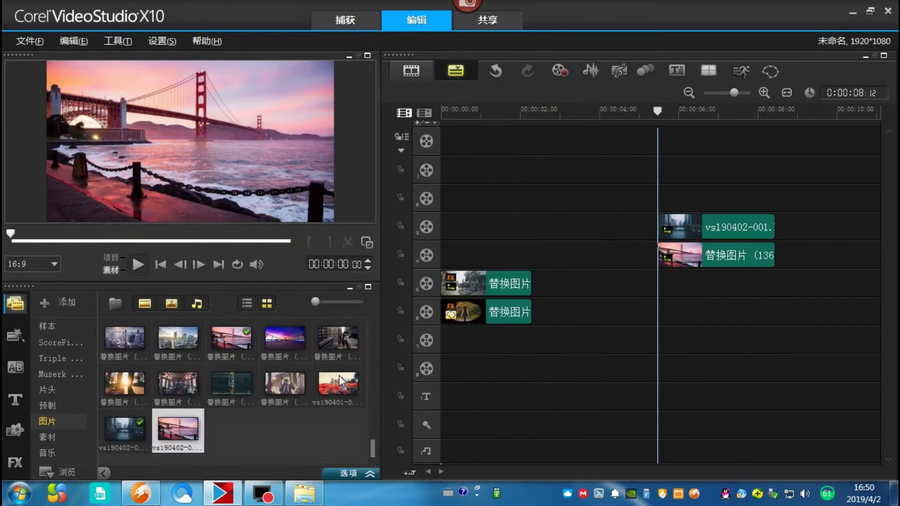
left_click_drag(178, 428, 659, 284)
left_click(714, 263)
right_click(708, 258)
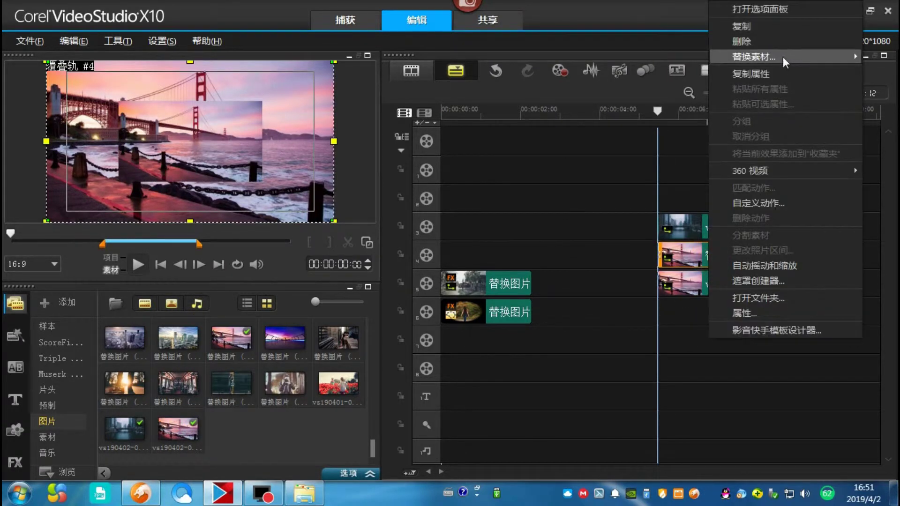
left_click(765, 42)
left_click(673, 272)
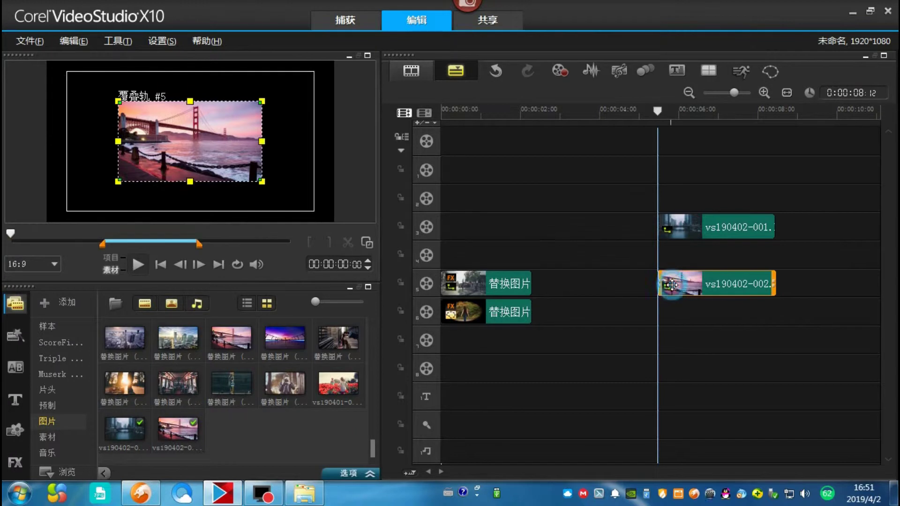
left_click_drag(673, 274, 676, 256)
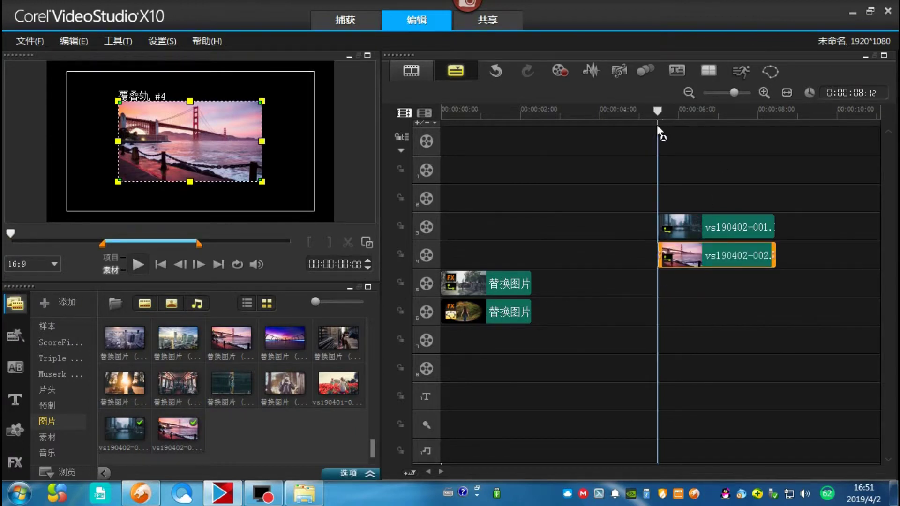
Fit the sunset bridge snapshot on overlay track 4 to the screen and keep its aspect ratio
left_click_drag(657, 111, 705, 111)
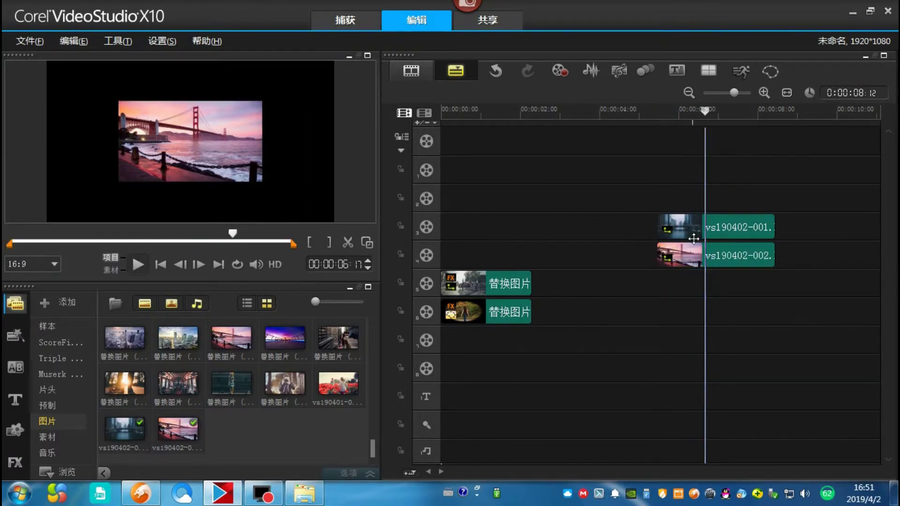
left_click(693, 246)
right_click(209, 120)
left_click(285, 236)
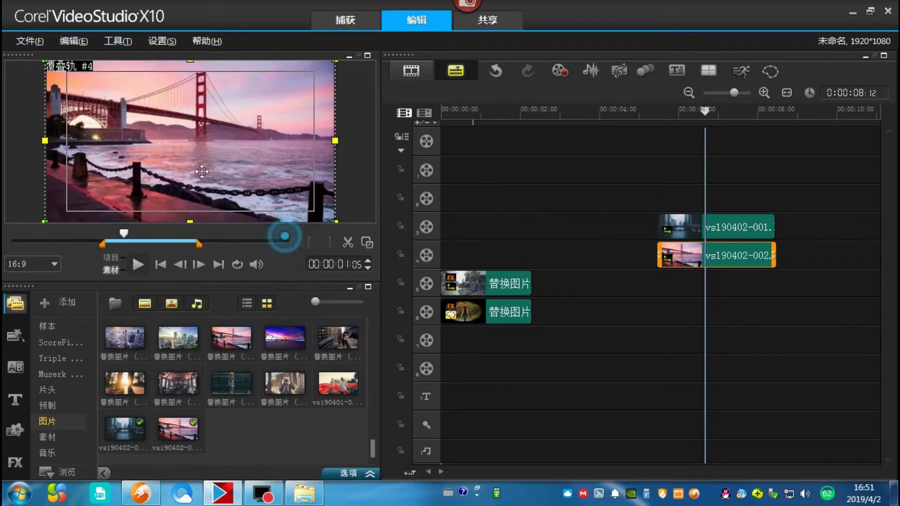
right_click(201, 172)
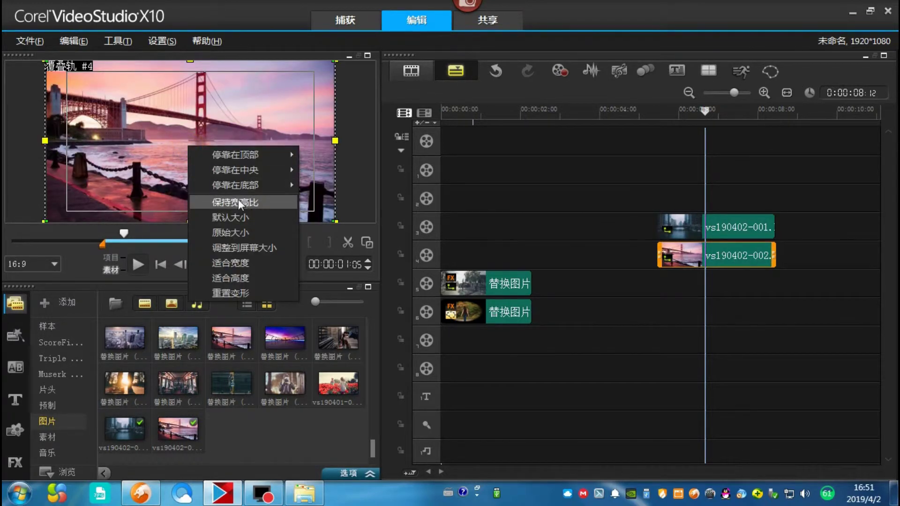
left_click(238, 201)
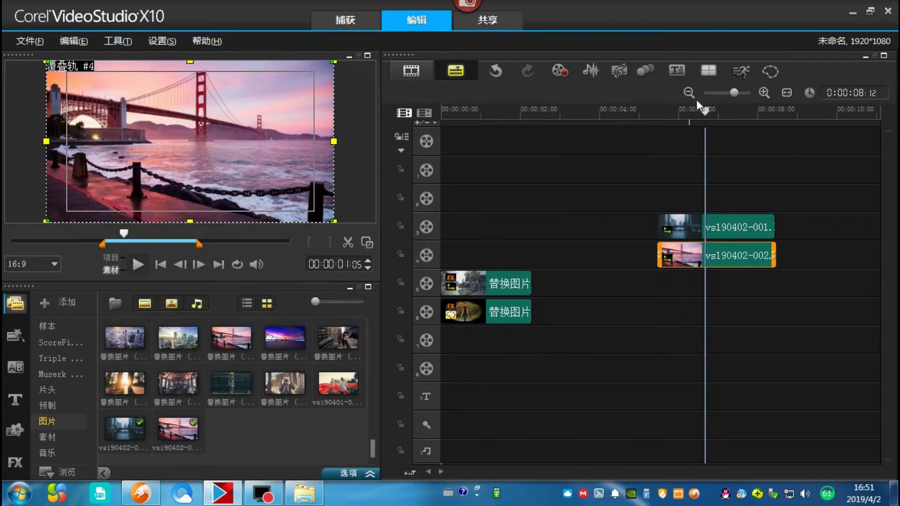
Apply the Boris RED filter from the 收藏夹 category to the sunset bridge snapshot on overlay track 4
left_click_drag(709, 114, 675, 114)
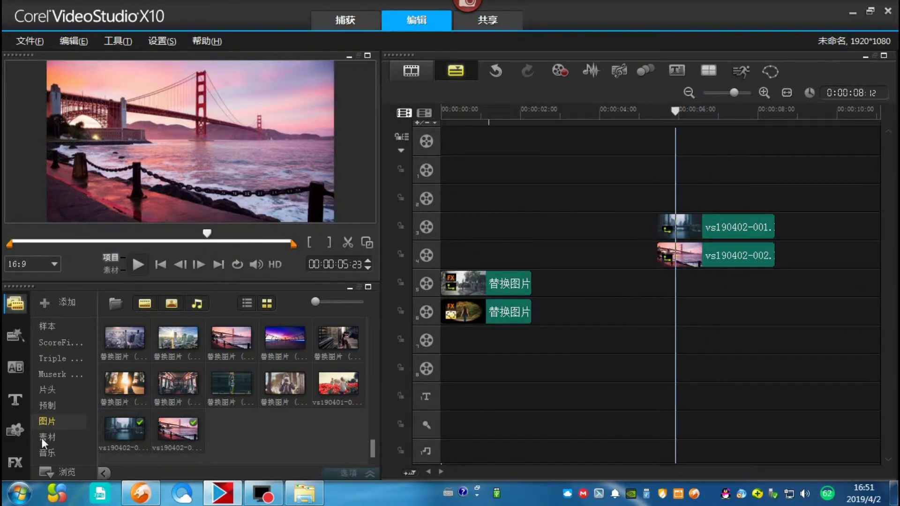
left_click(15, 462)
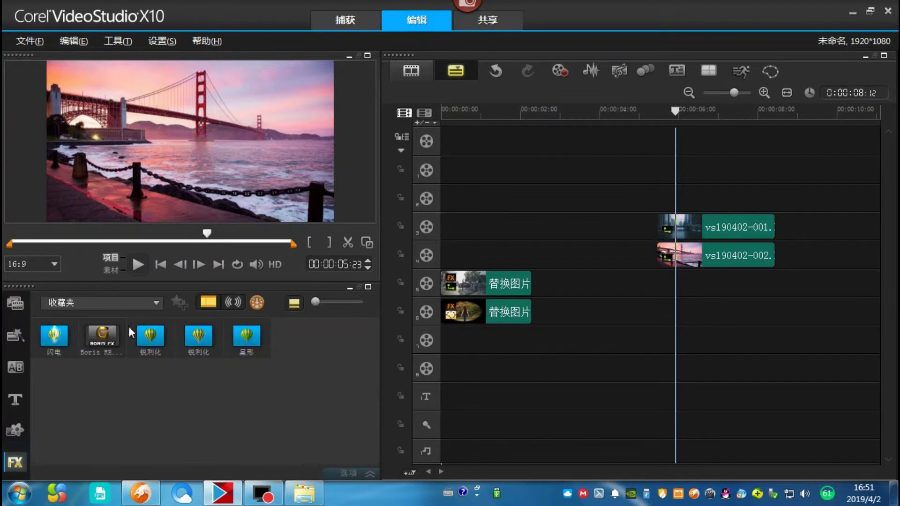
left_click(102, 335)
left_click_drag(102, 336, 675, 264)
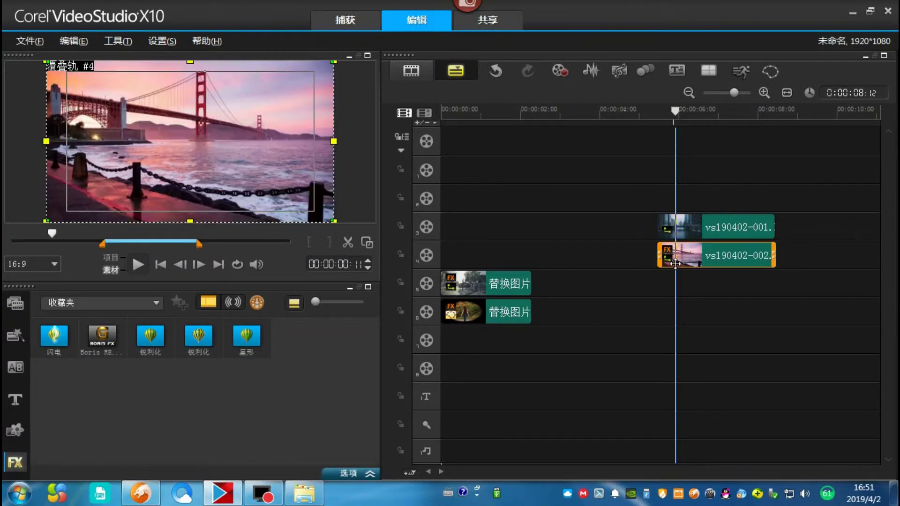
Open the custom settings of the clip's Boris RED 5.5 filter and switch to Advanced Mode
right_click(681, 261)
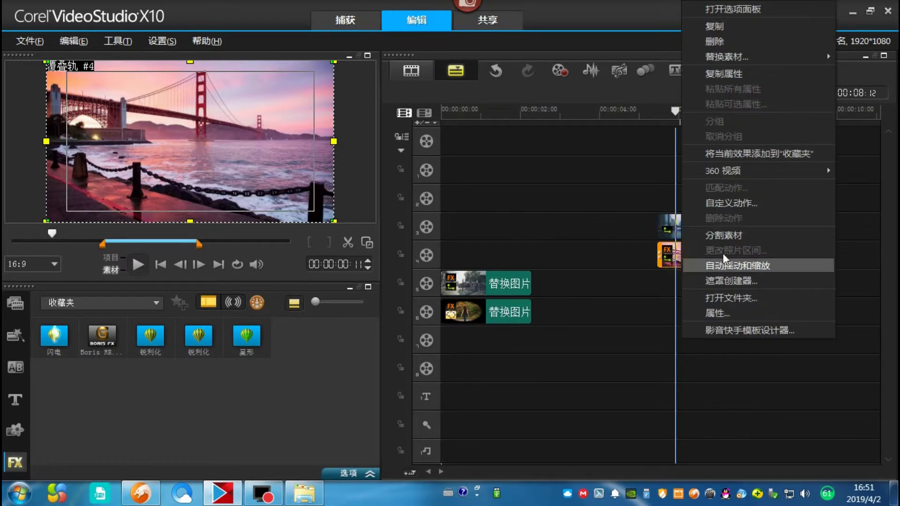
left_click(780, 12)
left_click(134, 454)
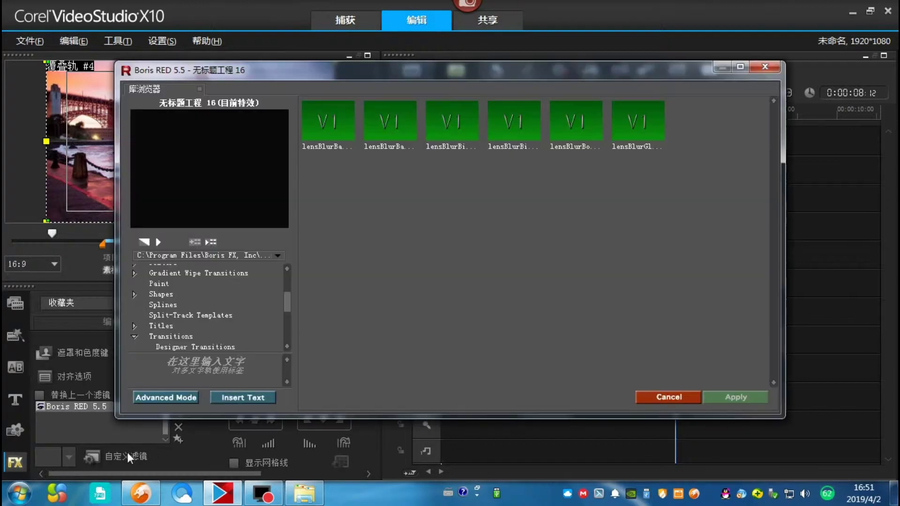
left_click(169, 394)
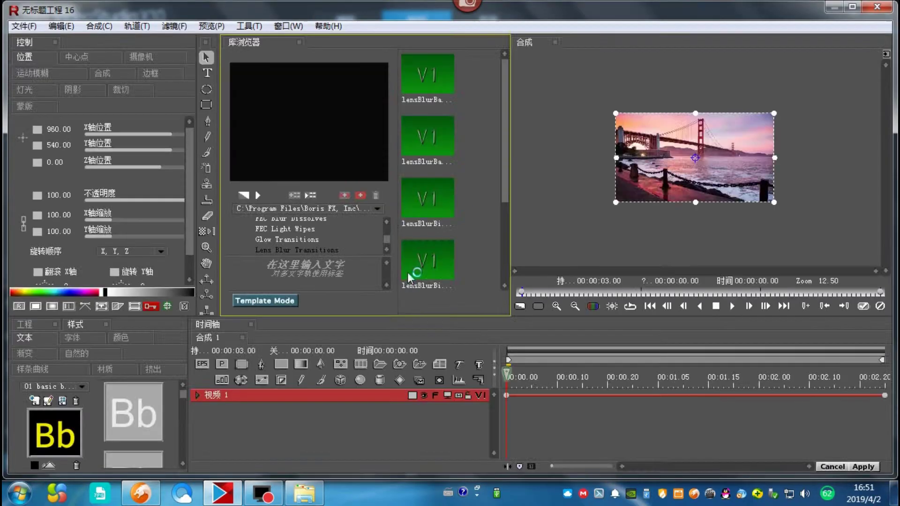
Load the saved workspace layout 工作区01 in Boris RED
left_click(288, 25)
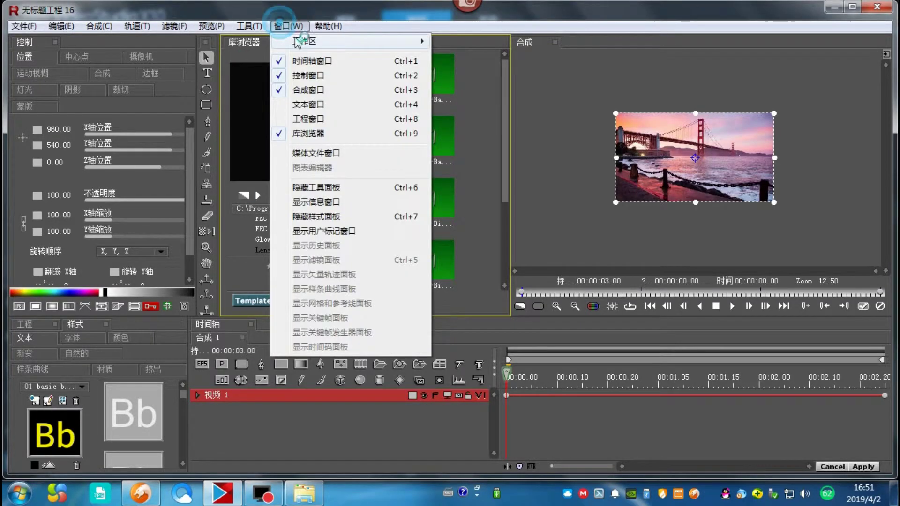
mouse_move(351, 42)
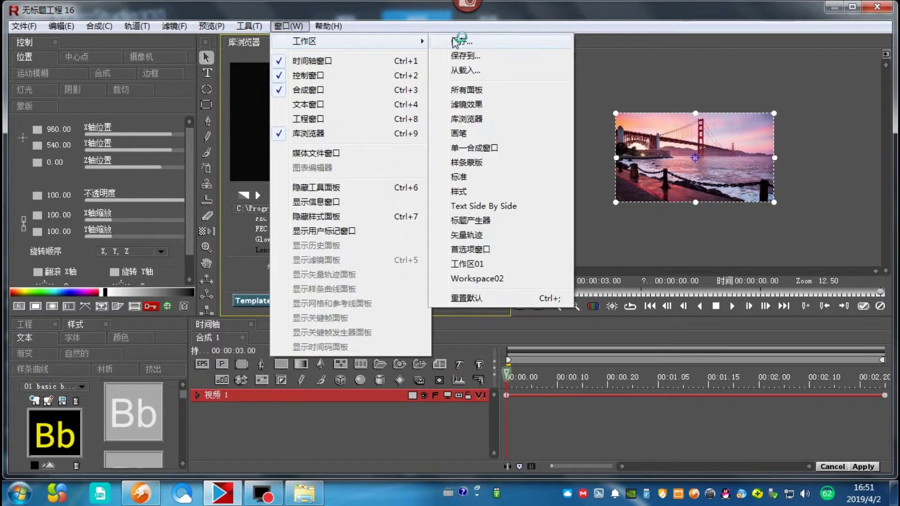
left_click(479, 265)
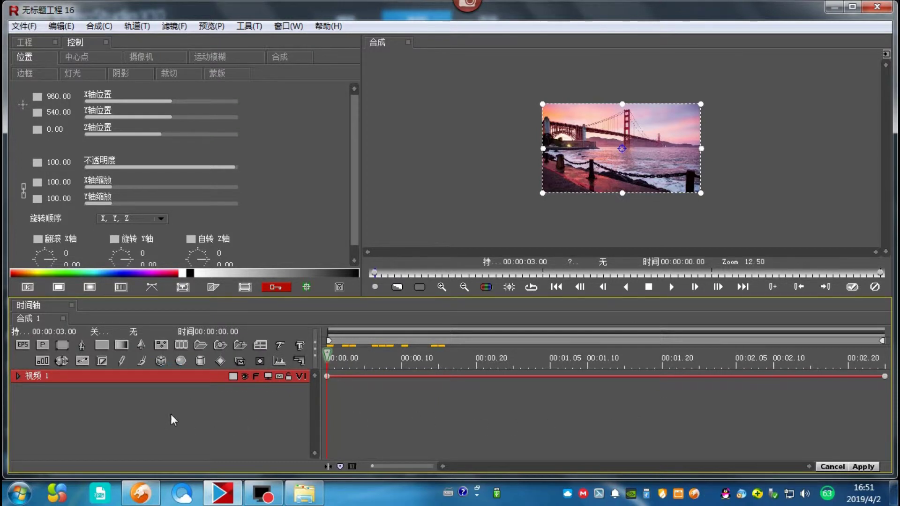
Import the image vs190402-002.BMP from the X10.0 folder as a still image layer in the Boris RED timeline
left_click(161, 345)
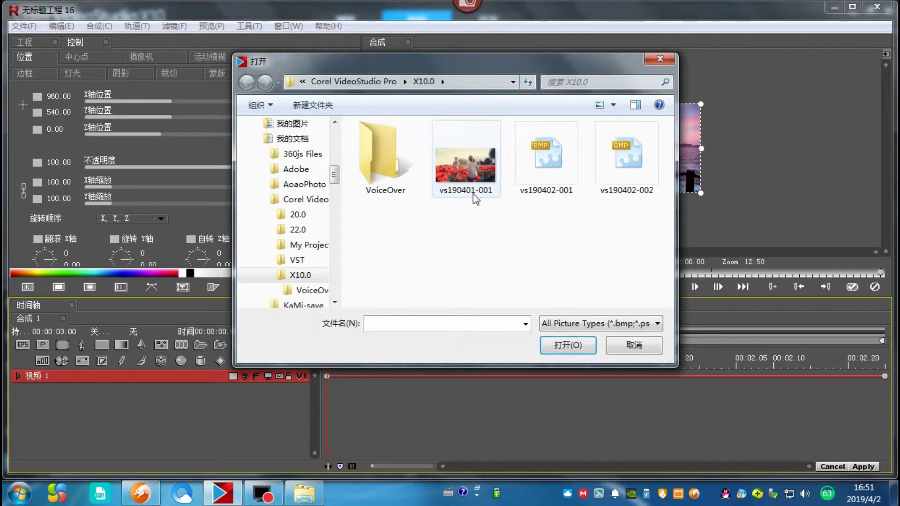
left_click(471, 176)
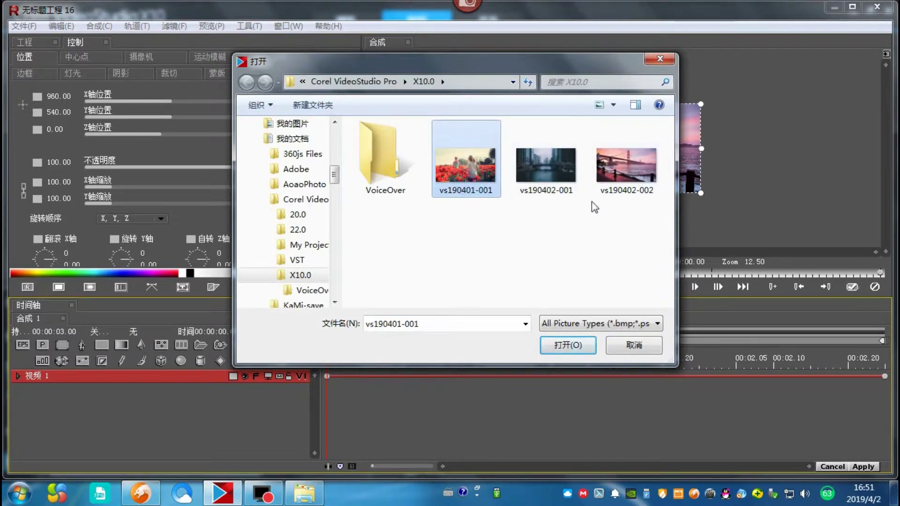
left_click(627, 174)
left_click(569, 346)
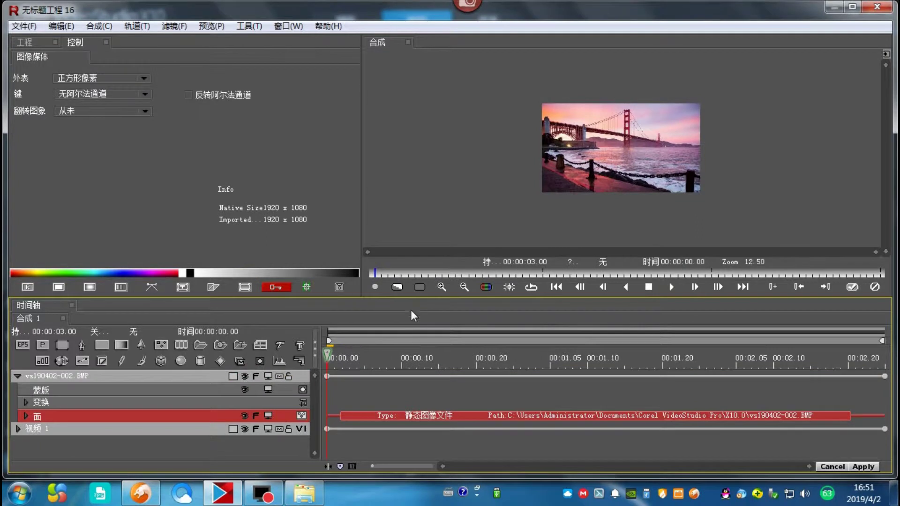
Collapse the vs190402-002.BMP layer and move it below the 视频 1 layer
left_click(17, 376)
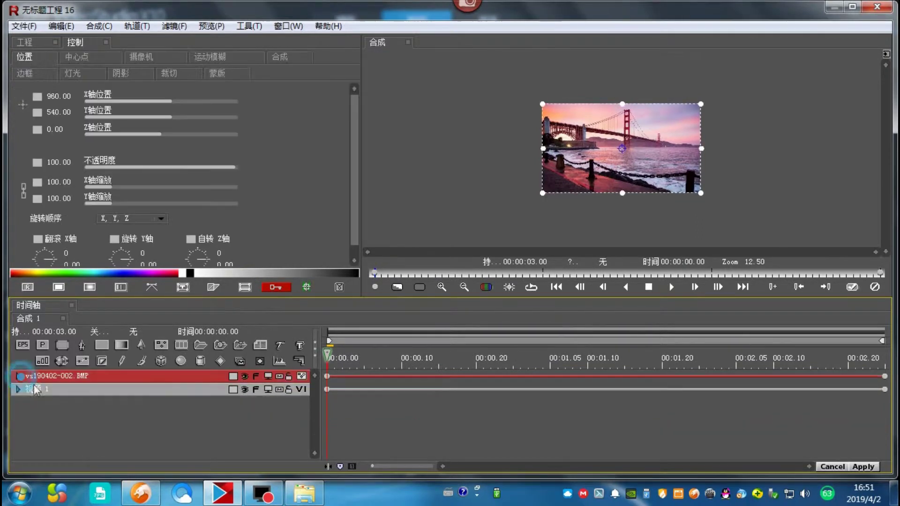
left_click(76, 391)
left_click(115, 376)
left_click_drag(114, 378, 128, 407)
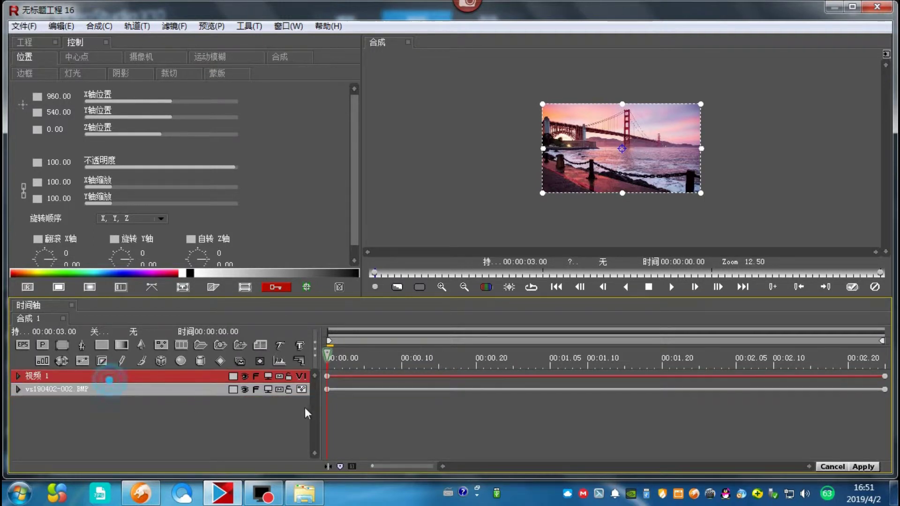
Trim vs190402-002.BMP to start at 00:00:01.08 and 视频 1 to end shortly after that, so the two layers overlap briefly
left_click_drag(328, 390, 571, 388)
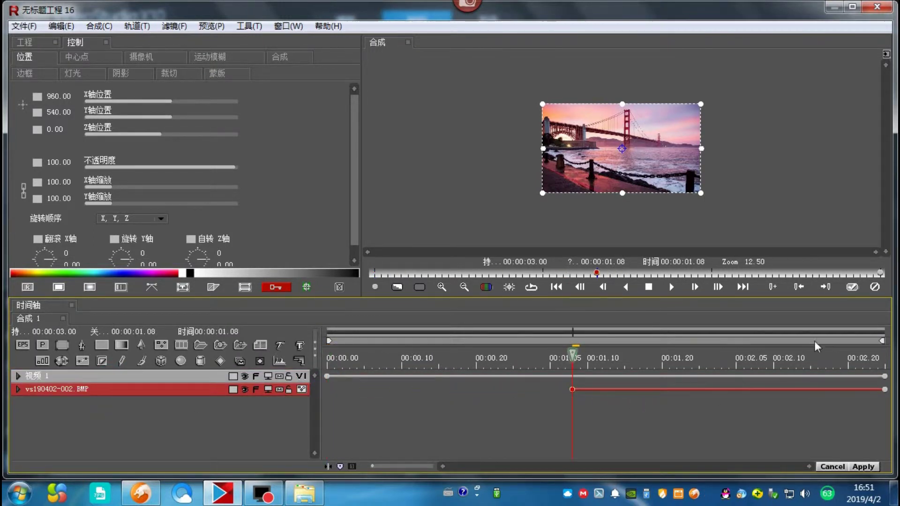
left_click(139, 379)
left_click_drag(883, 378, 570, 366)
left_click(602, 358)
left_click(618, 376)
left_click(573, 380)
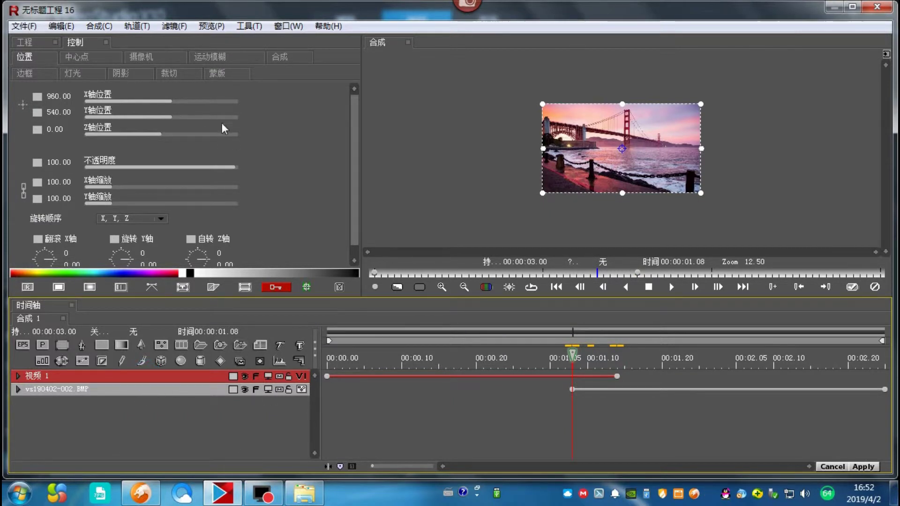
Add a 淡入淡出 blur keyframe (横向 and 纵向) to the 视频 1 layer at 00:00:01.08
left_click(277, 58)
left_click_drag(350, 145, 352, 247)
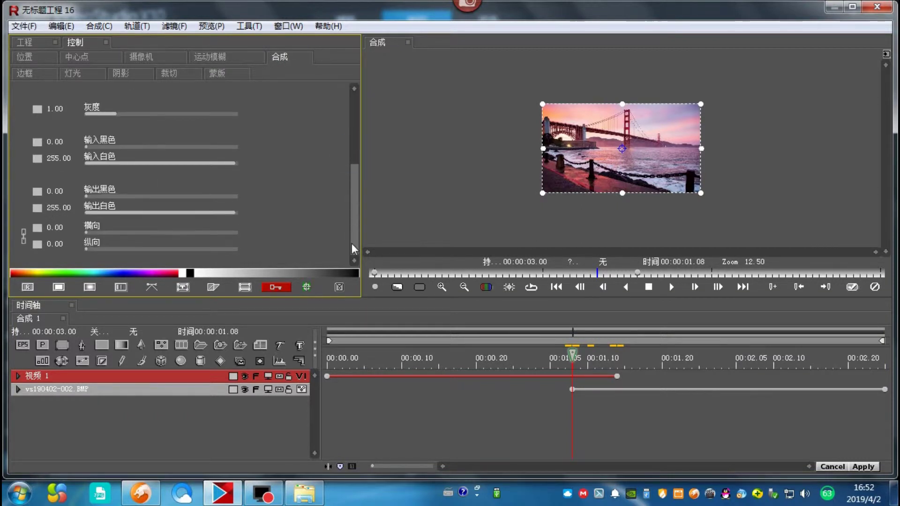
left_click(40, 226)
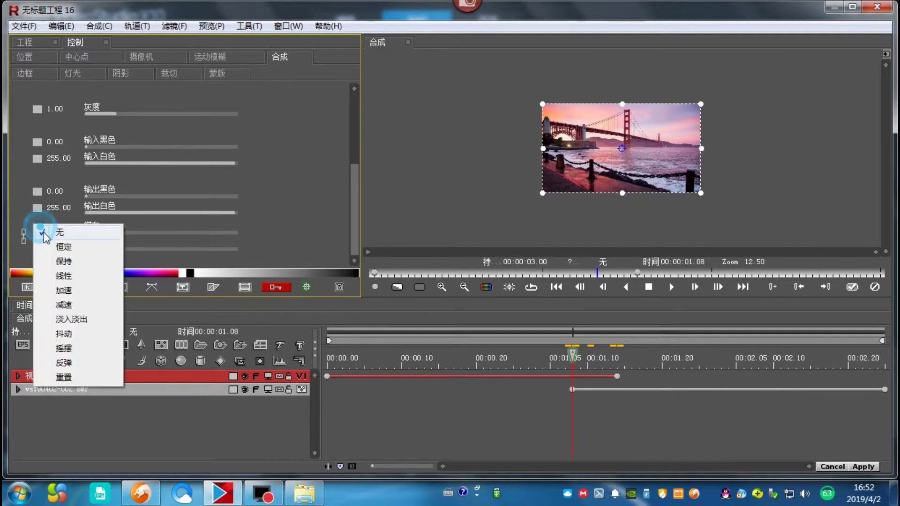
left_click(65, 319)
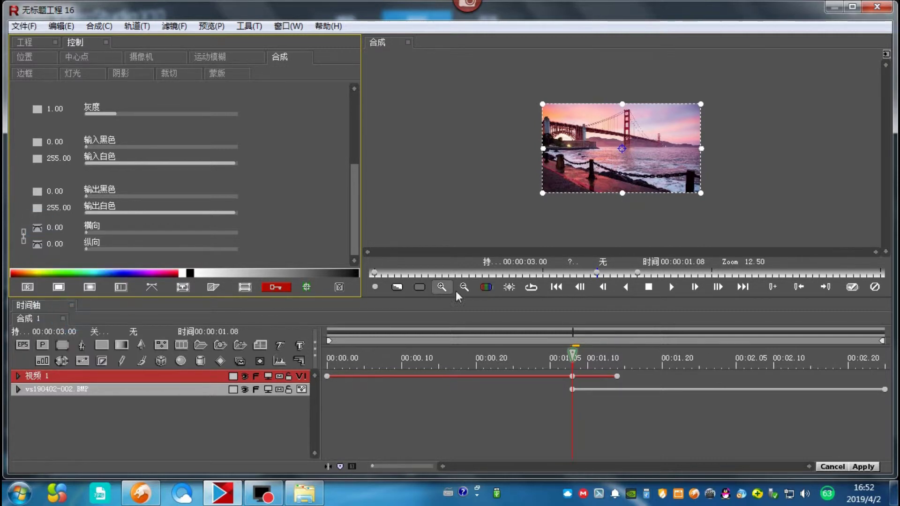
Set the 横向 and 纵向 blur of 视频 1 to 100 at its end keyframe, 00:00:01.14, and preview the blur
left_click(617, 377)
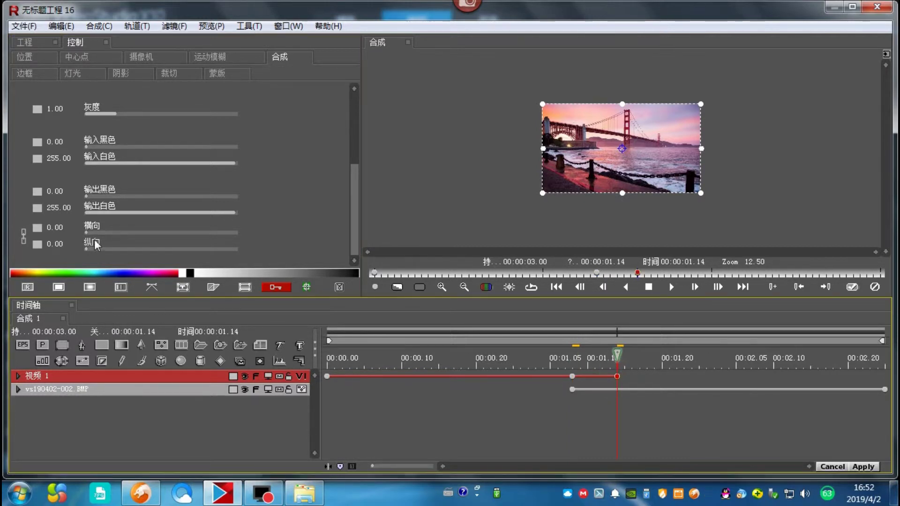
left_click_drag(88, 233, 167, 233)
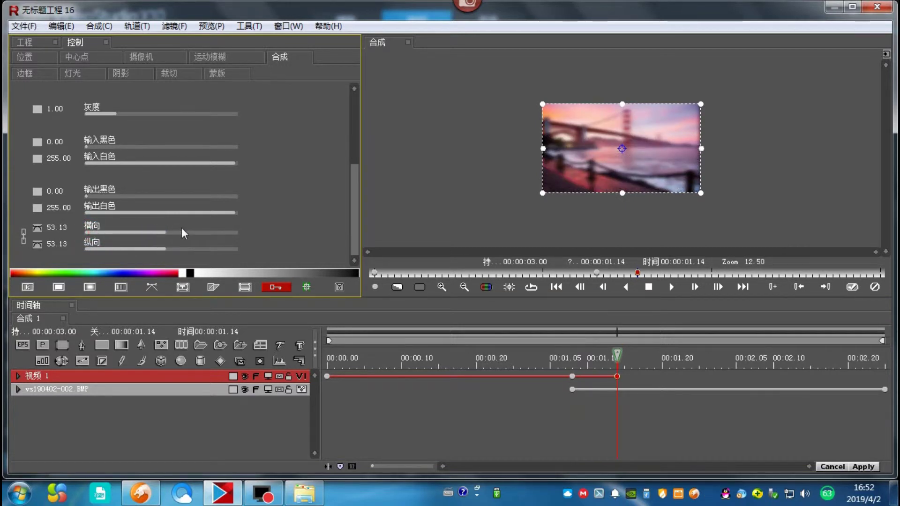
left_click(170, 232)
left_click_drag(172, 233, 235, 232)
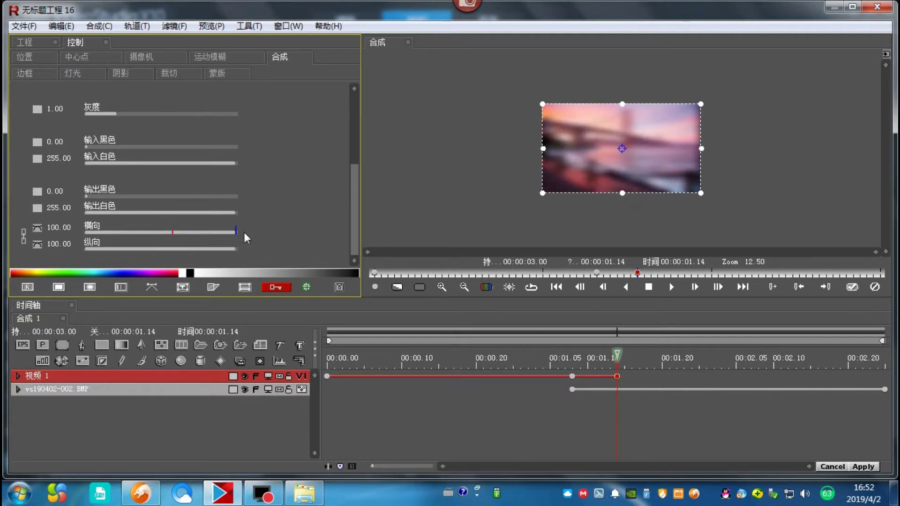
left_click_drag(617, 349, 595, 356)
Add 淡入淡出 blur keyframes (横向 and 纵向) to vs190402-002.BMP at 00:00:01.08 and 00:00:01.14
left_click(108, 390)
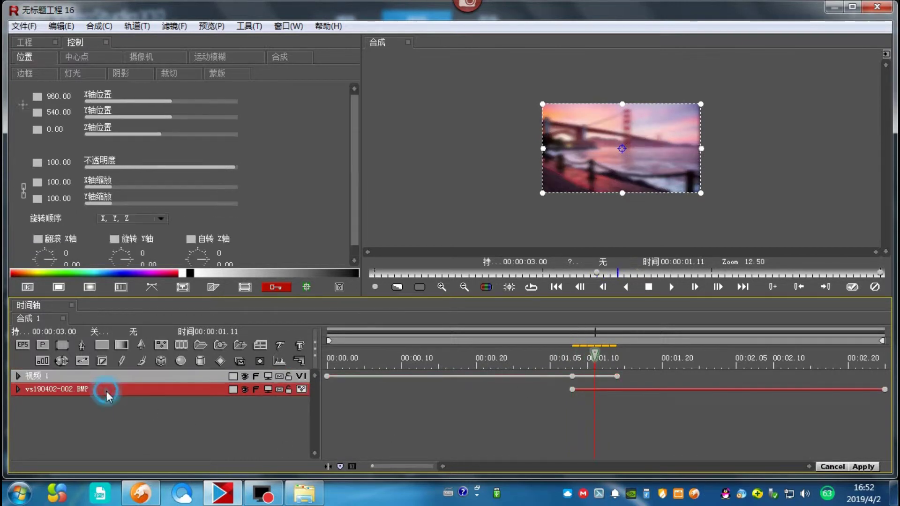
left_click(574, 389)
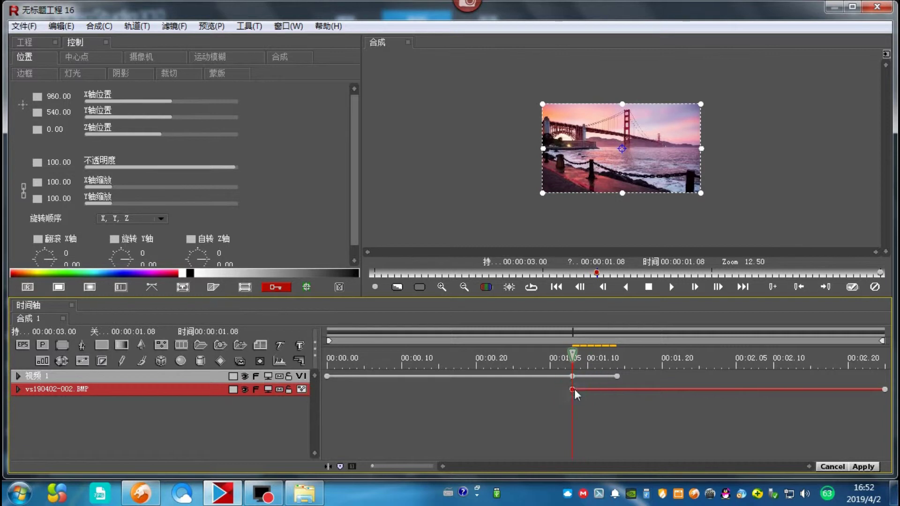
left_click(281, 56)
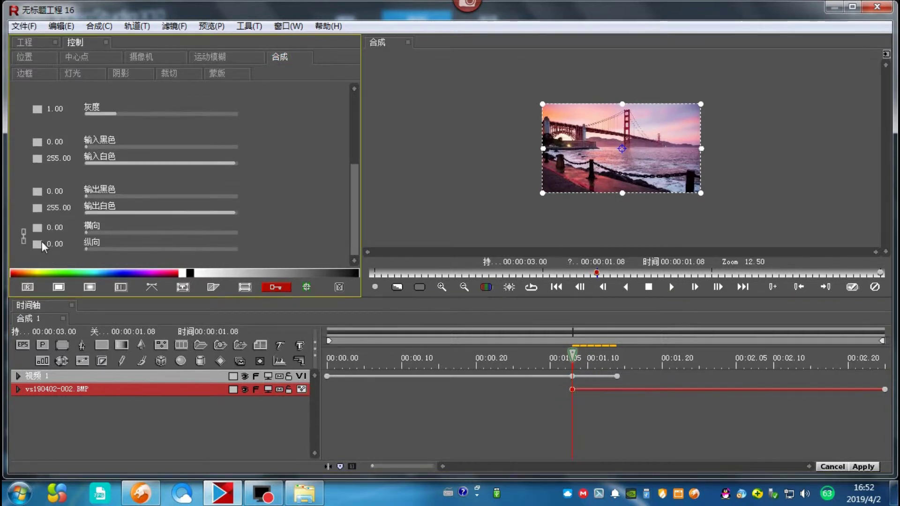
left_click(37, 228)
left_click(71, 316)
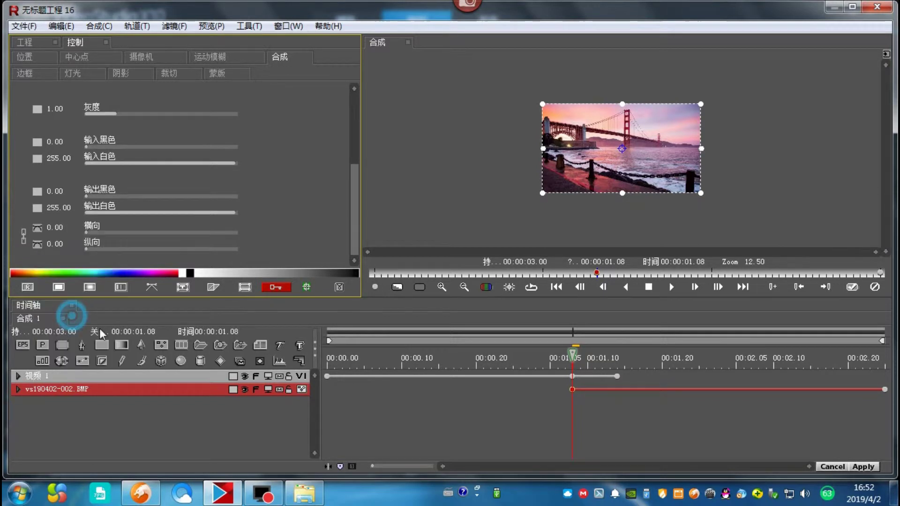
left_click_drag(574, 357, 617, 360)
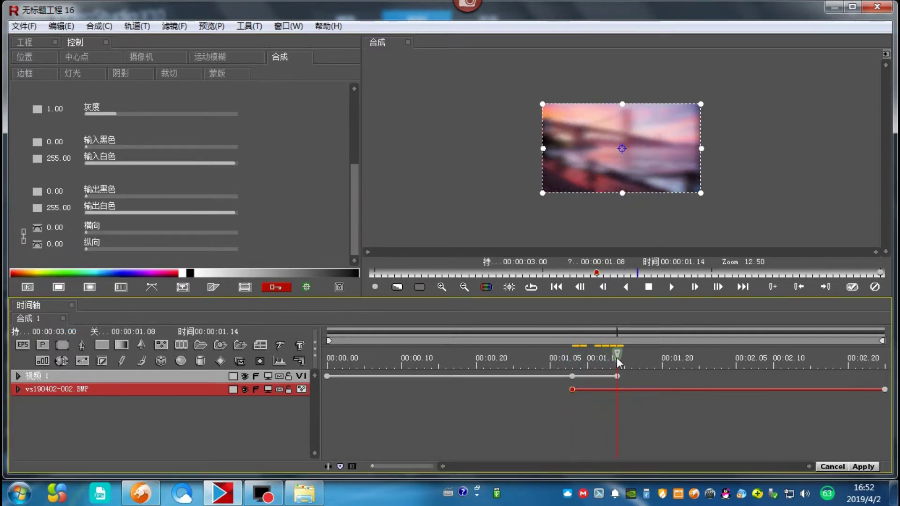
left_click(617, 390)
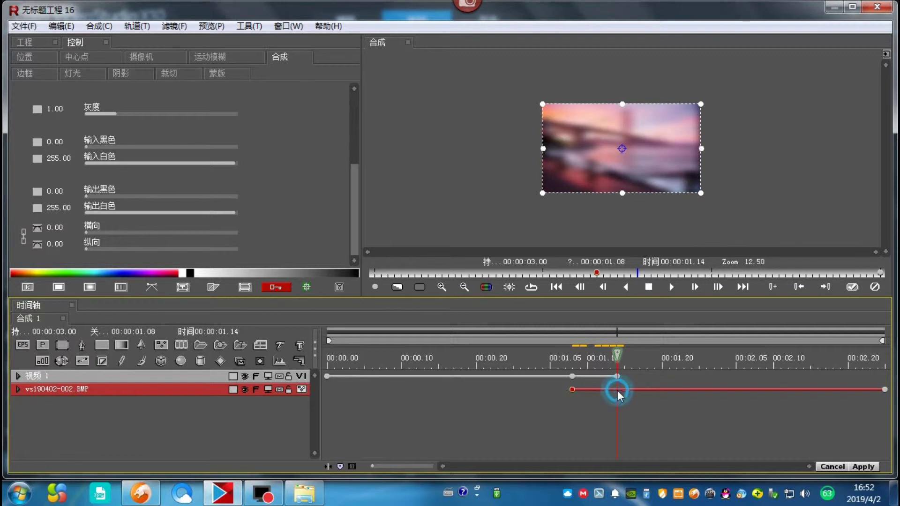
left_click(39, 228)
left_click(71, 315)
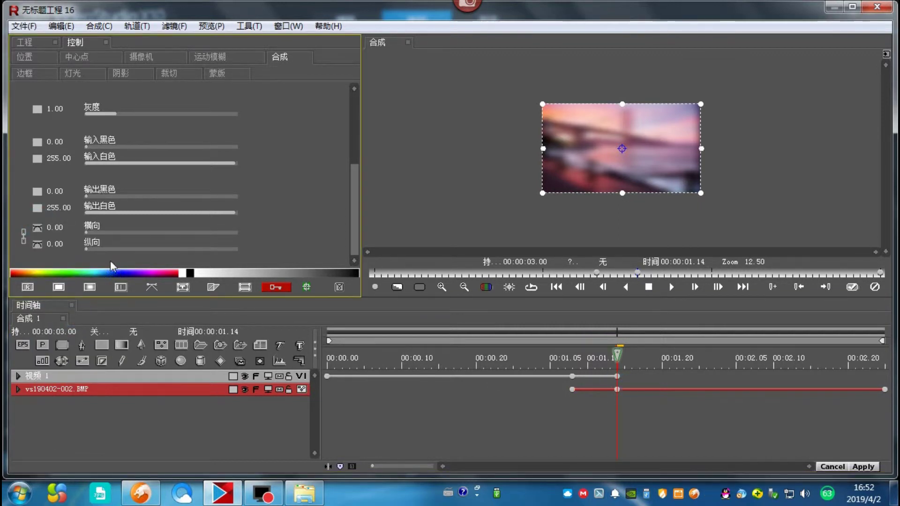
Set the 横向 and 纵向 blur of vs190402-002.BMP to 100 at its 00:00:01.08 keyframe and scrub through the overlap
left_click(573, 390)
left_click_drag(86, 232, 241, 233)
left_click_drag(566, 356, 595, 357)
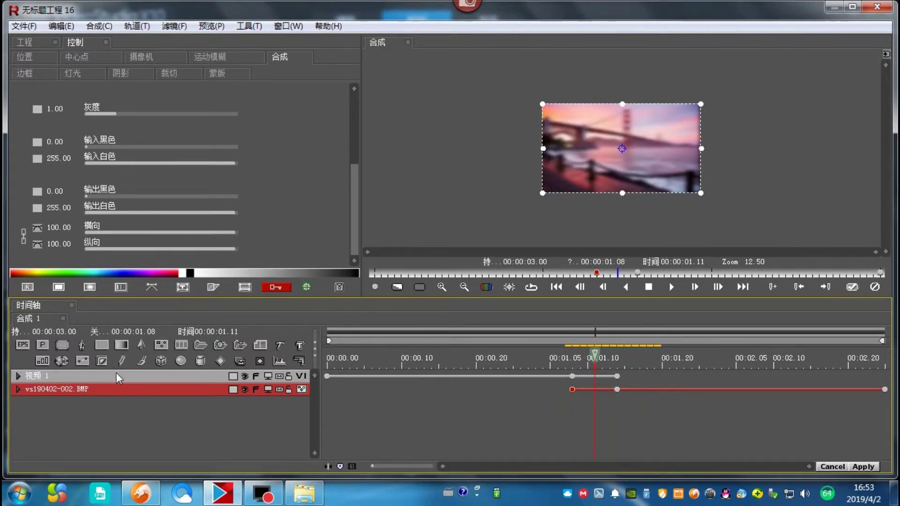
left_click_drag(598, 359, 578, 359)
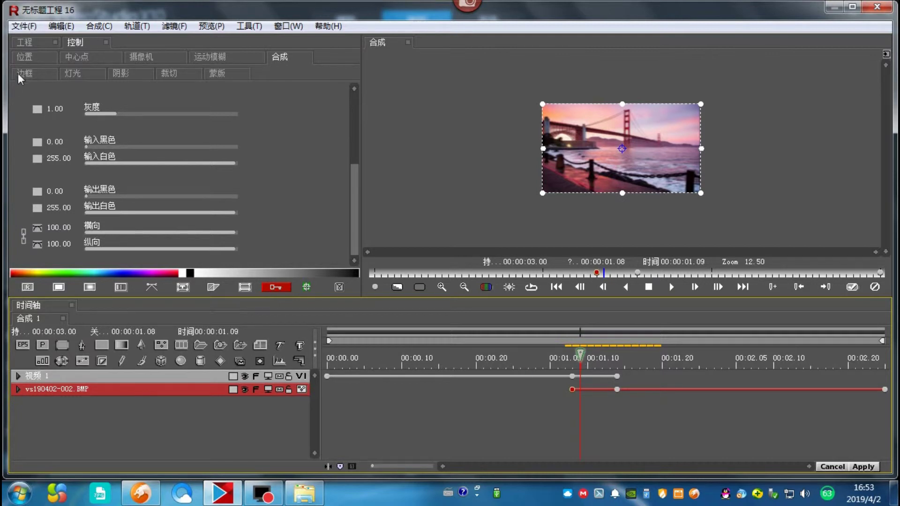
Fade out 视频 1 with a 淡入淡出 opacity keyframe at 00:00:01.08 and opacity 0 at 00:00:01.14
left_click(24, 56)
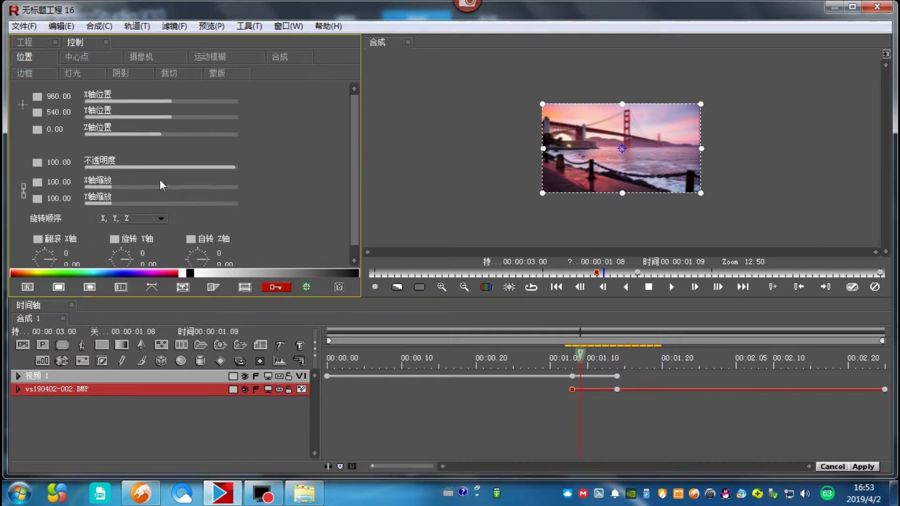
left_click(572, 377)
left_click(45, 56)
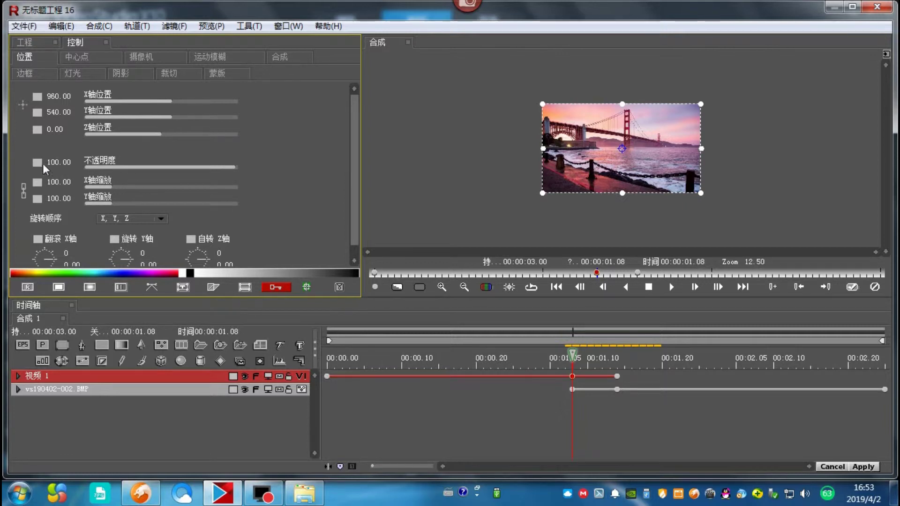
left_click(37, 163)
left_click(75, 255)
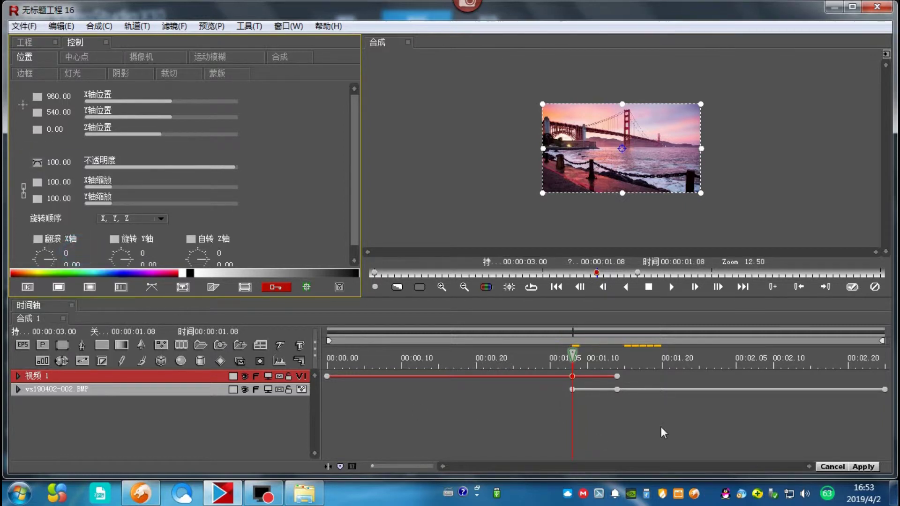
left_click(617, 376)
left_click_drag(231, 170, 85, 167)
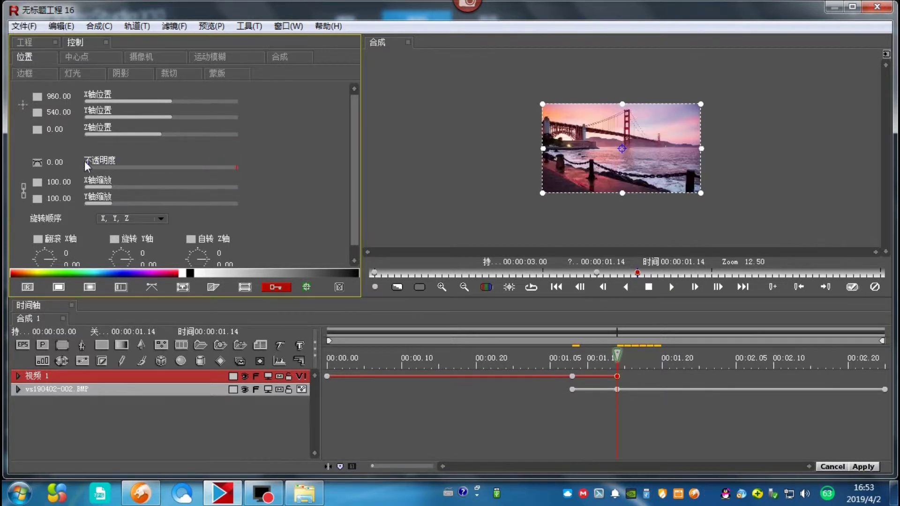
Fade in vs190402-002.BMP with 淡入淡出 opacity keyframes, setting opacity to 0 at 00:00:01.08 and keeping 100 at 00:00:01.14
left_click(87, 391)
left_click(620, 393)
left_click(573, 391)
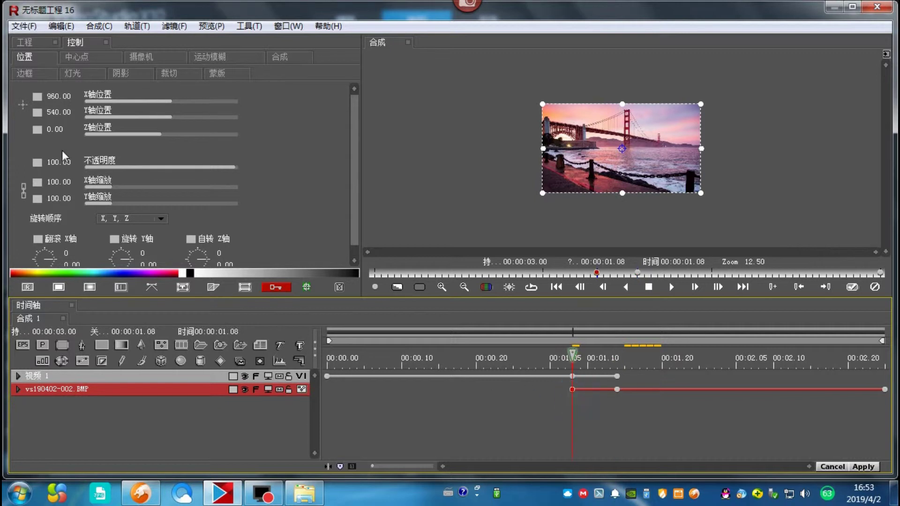
left_click(37, 162)
left_click(91, 252)
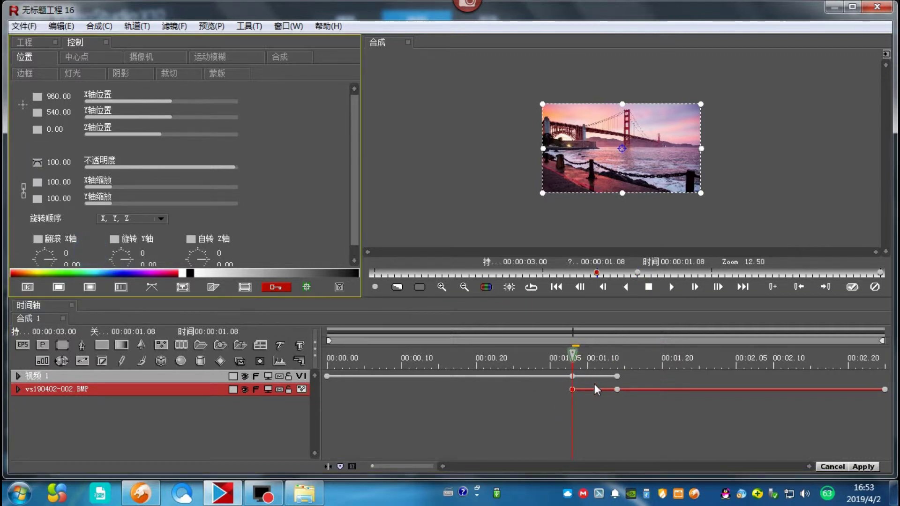
left_click(617, 390)
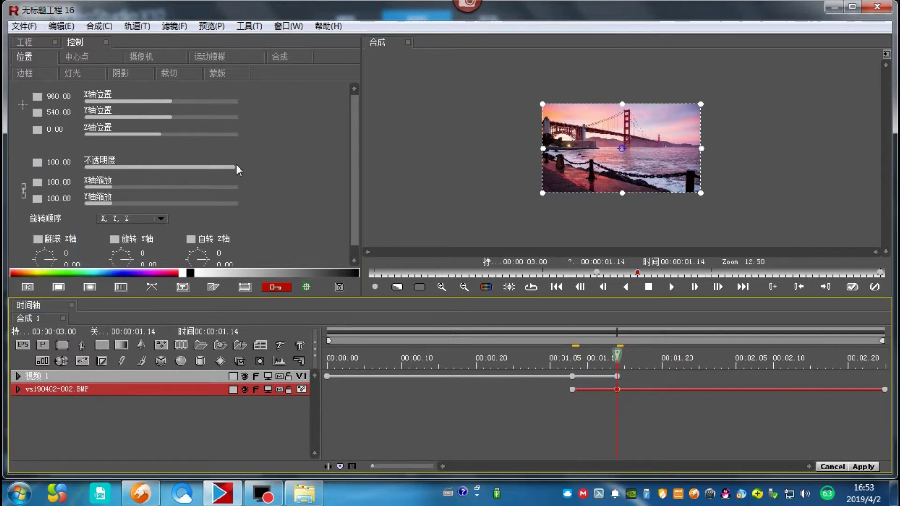
left_click(38, 162)
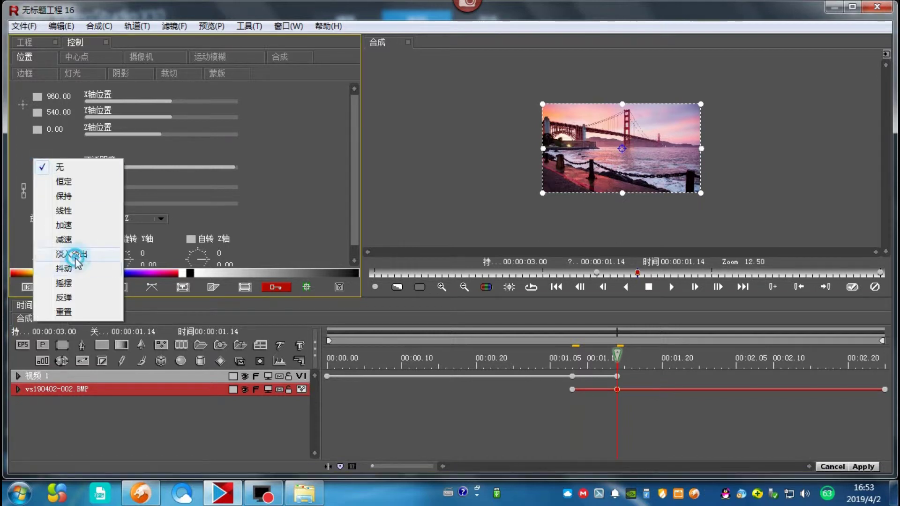
left_click(74, 233)
left_click(572, 389)
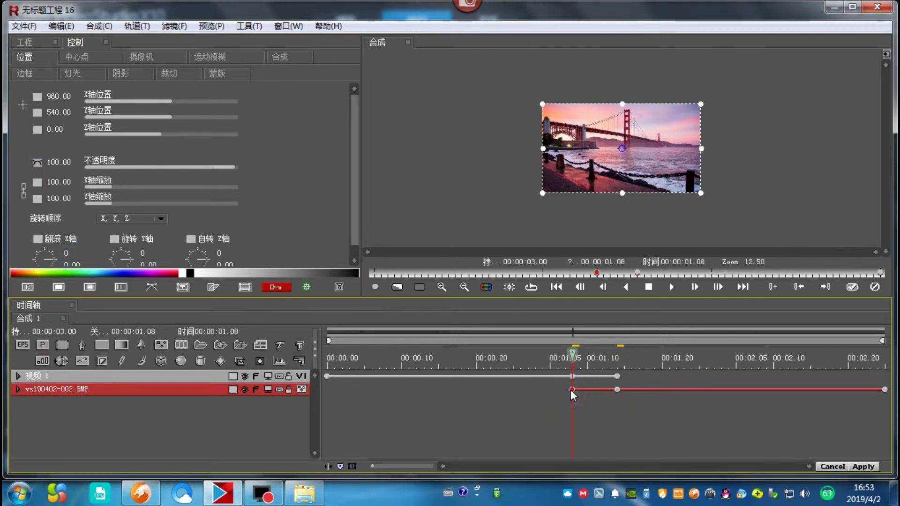
left_click_drag(233, 166, 81, 167)
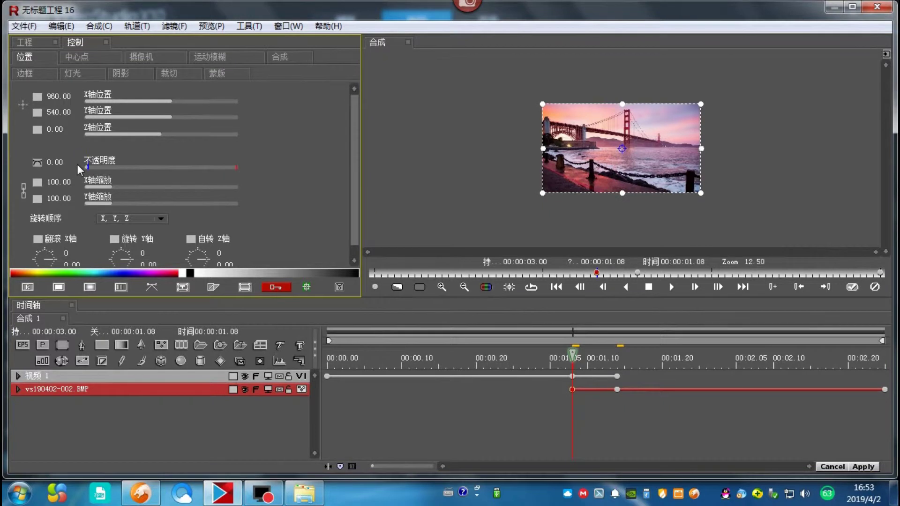
Scrub through the overlap and check the opacity of both layers at 00:00:01.12
left_click_drag(572, 355, 620, 372)
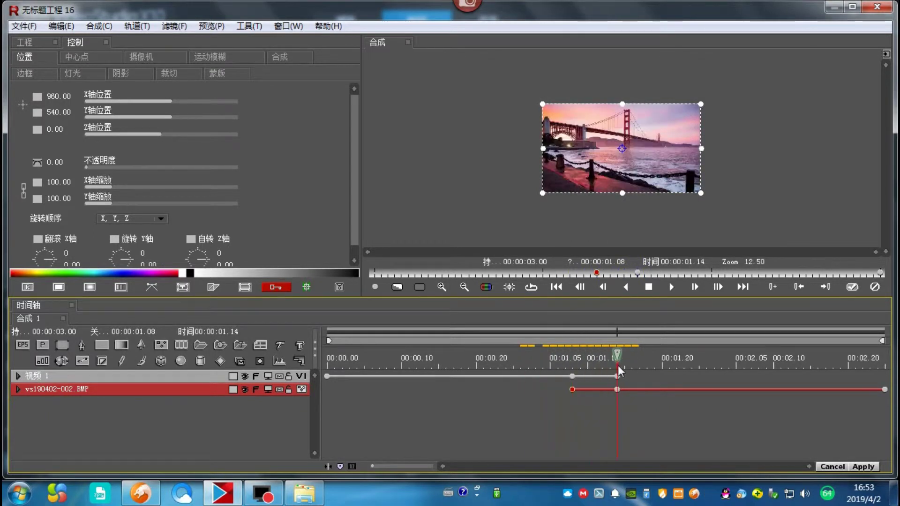
left_click(196, 376)
mouse_move(613, 364)
left_mouse_down()
mouse_move(597, 359)
mouse_move(576, 369)
mouse_move(602, 369)
left_mouse_up()
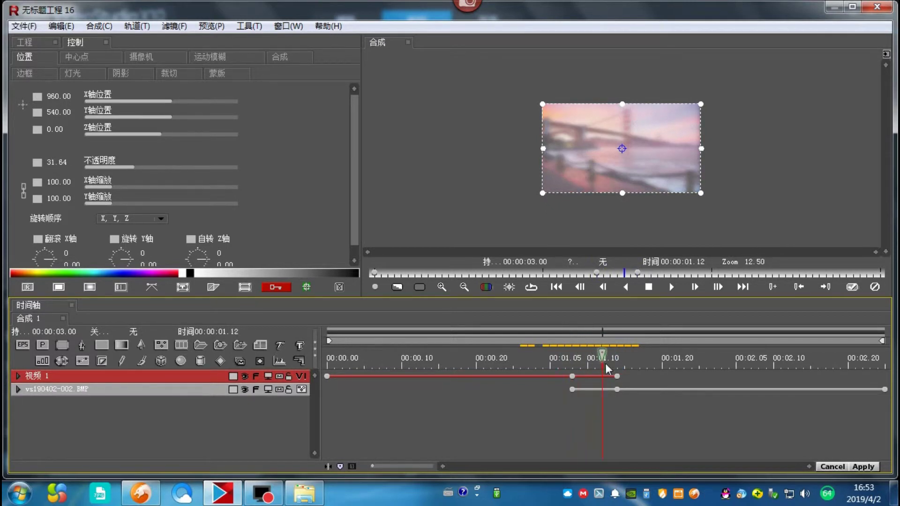
left_click(194, 390)
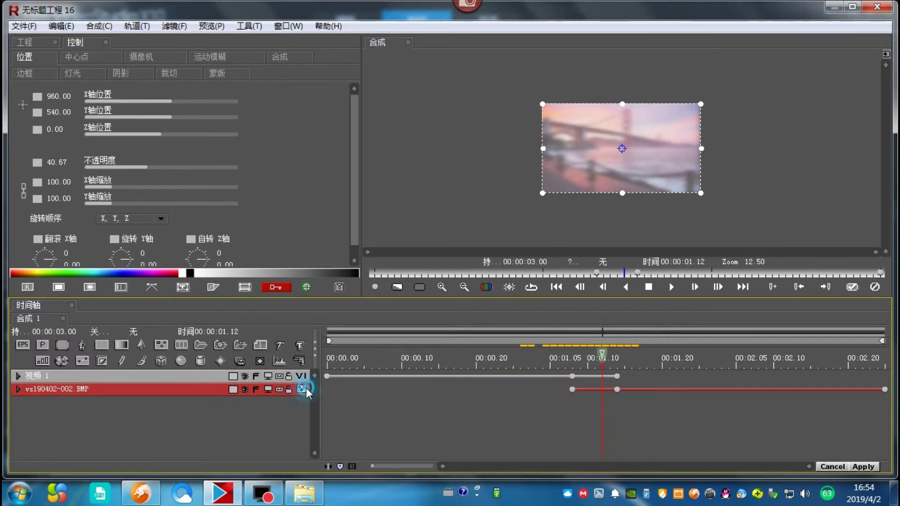
Replace the source image of the vs190402-002.BMP layer with vs190402-001 from the X10.0 folder
left_click(306, 390)
left_click(349, 316)
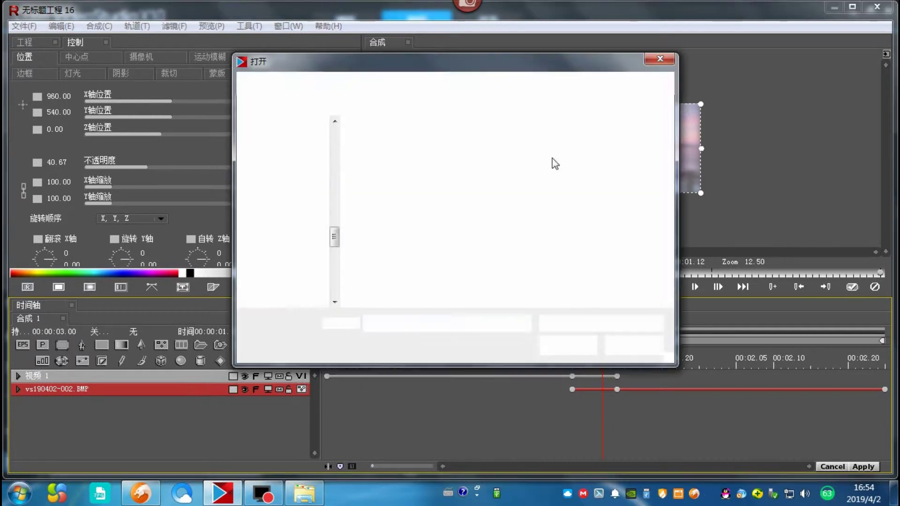
left_click(465, 159)
left_click(547, 176)
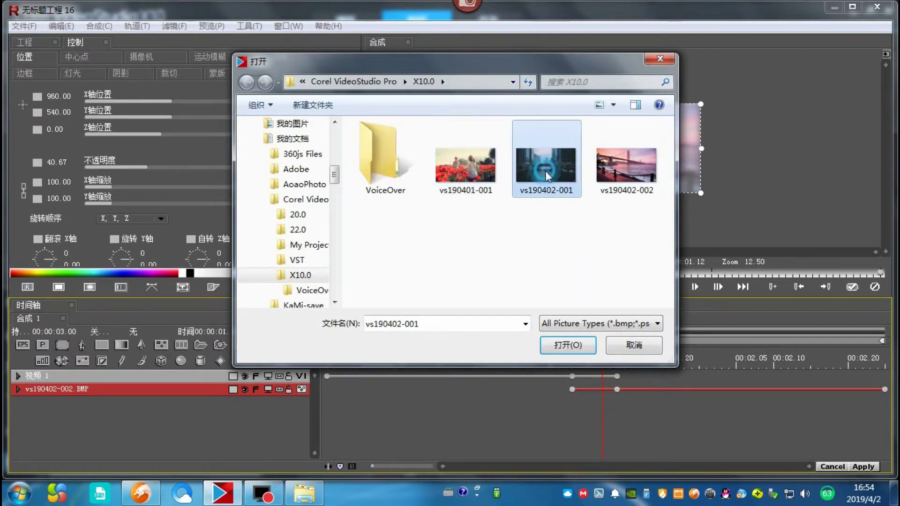
left_click(568, 345)
Play and scrub the transition from 00:00:01.08 to preview it, and deselect all layers
left_click_drag(593, 361, 571, 375)
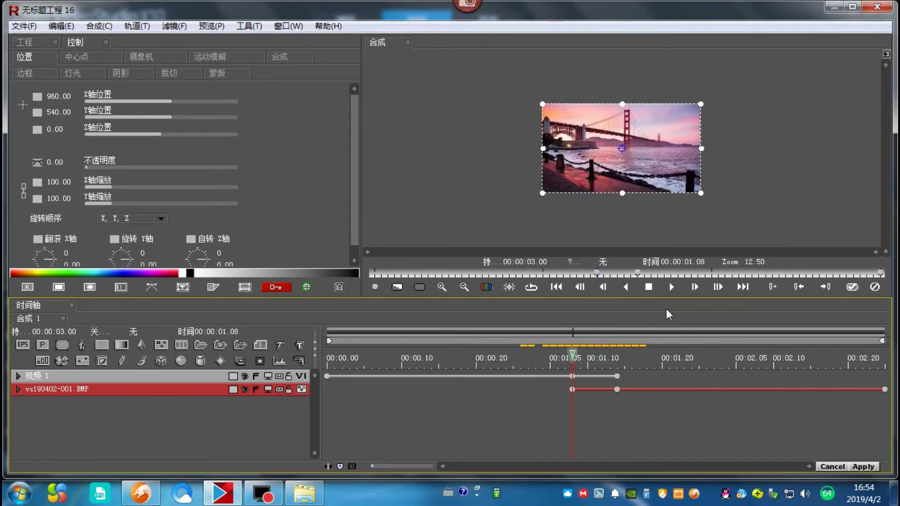
left_click(671, 287)
left_click(716, 359)
left_click_drag(649, 361, 580, 363)
left_click(121, 416)
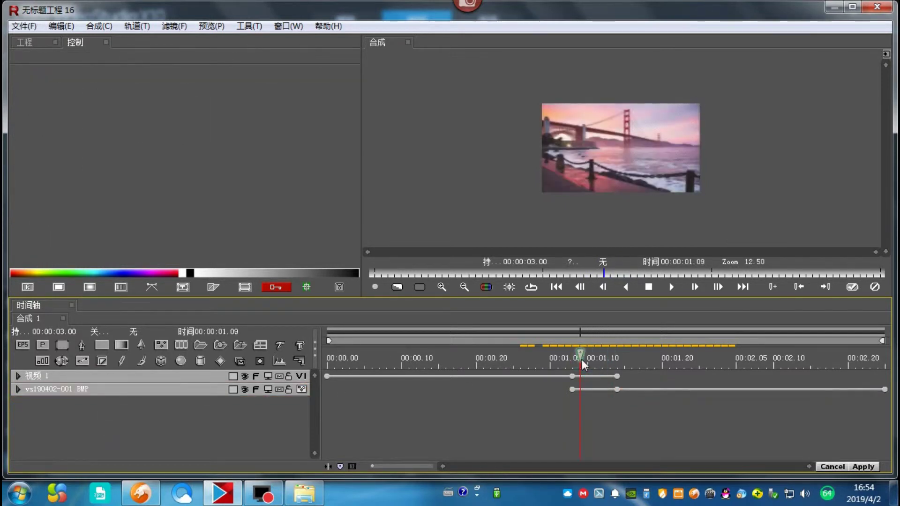
Switch the window layout to the 滤镜效果 workspace
left_click(287, 26)
mouse_move(328, 41)
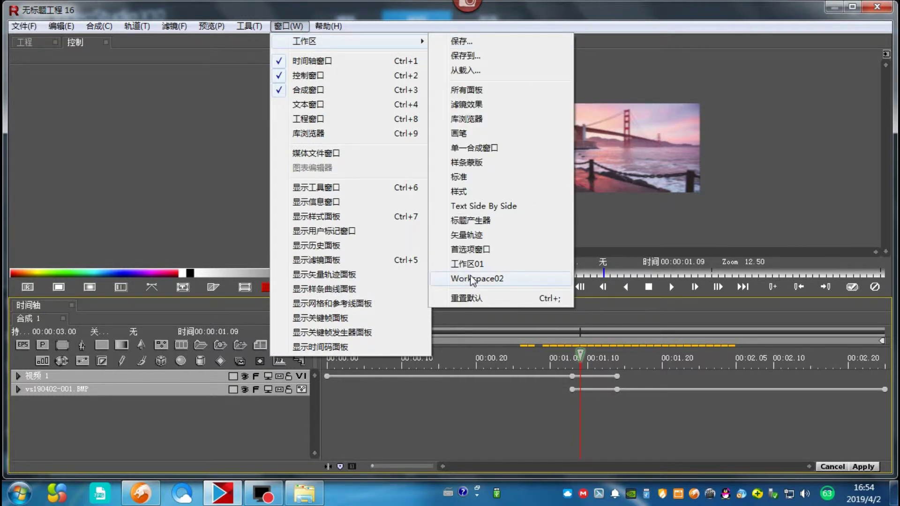
left_click(466, 104)
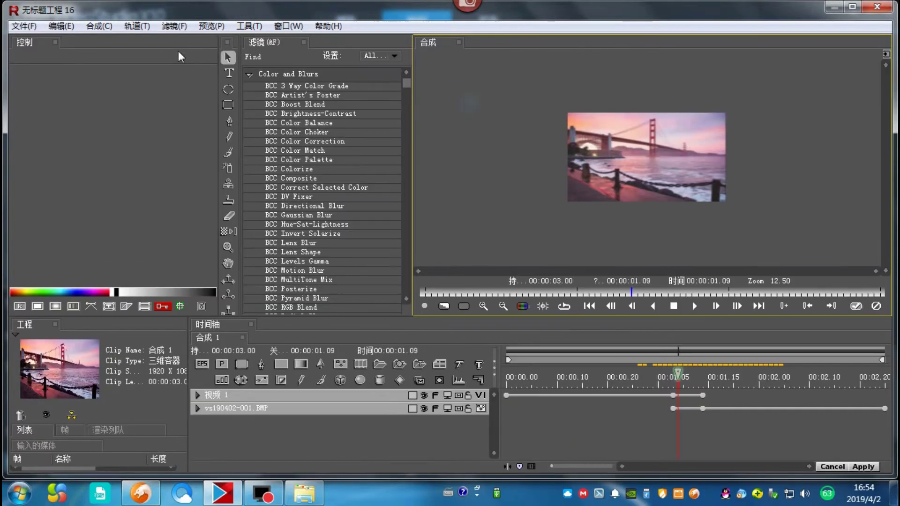
Search the filters for "tra" and add the S_WarpTransform filter above the 视频 1 track
left_click(279, 57)
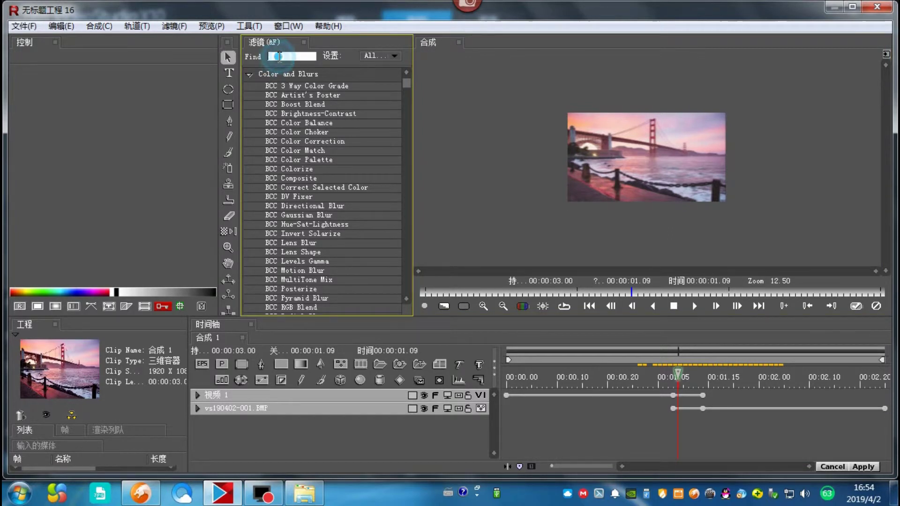
type("ta")
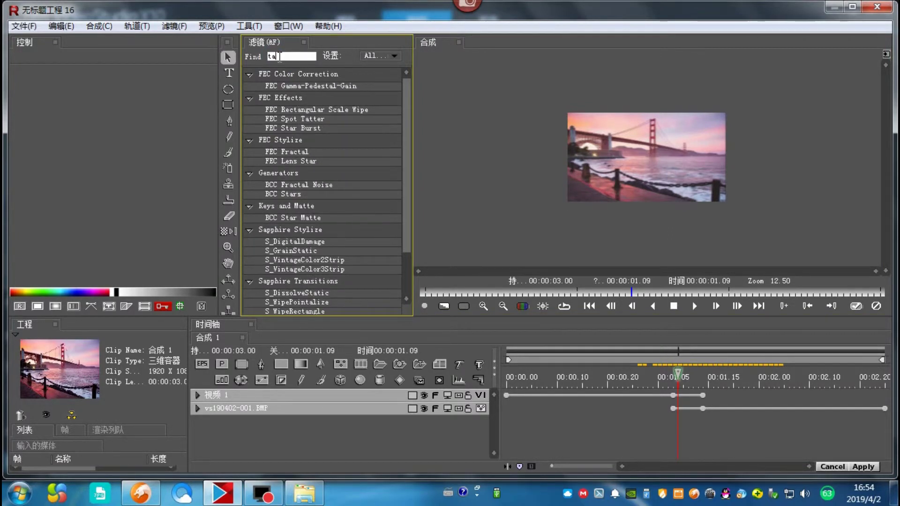
key("BackSpace")
type("r")
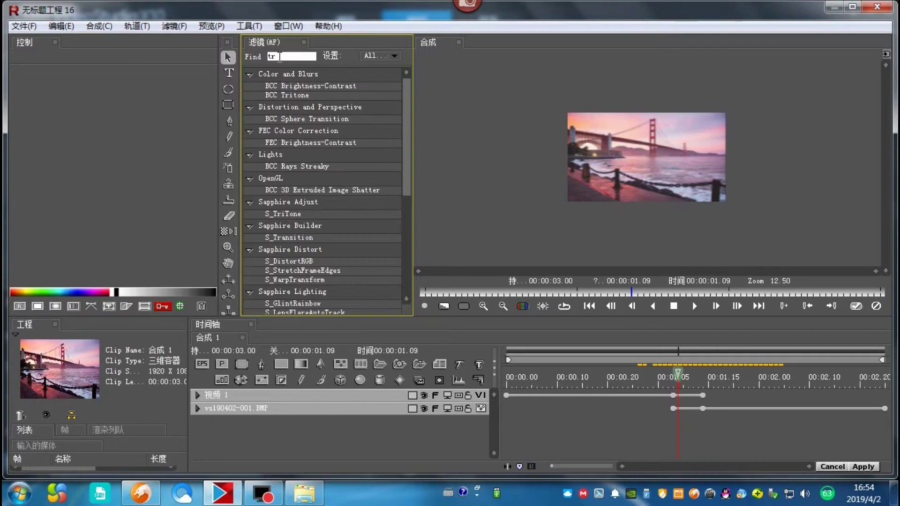
type("as")
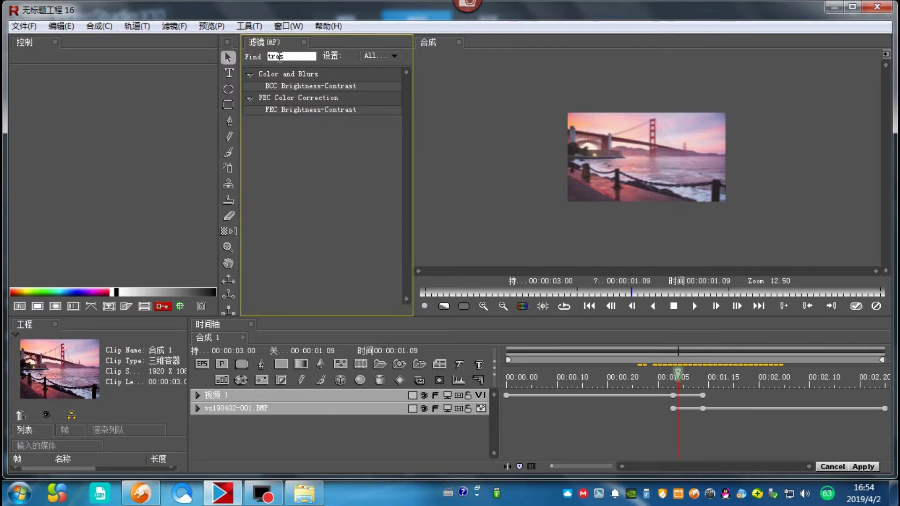
type("f")
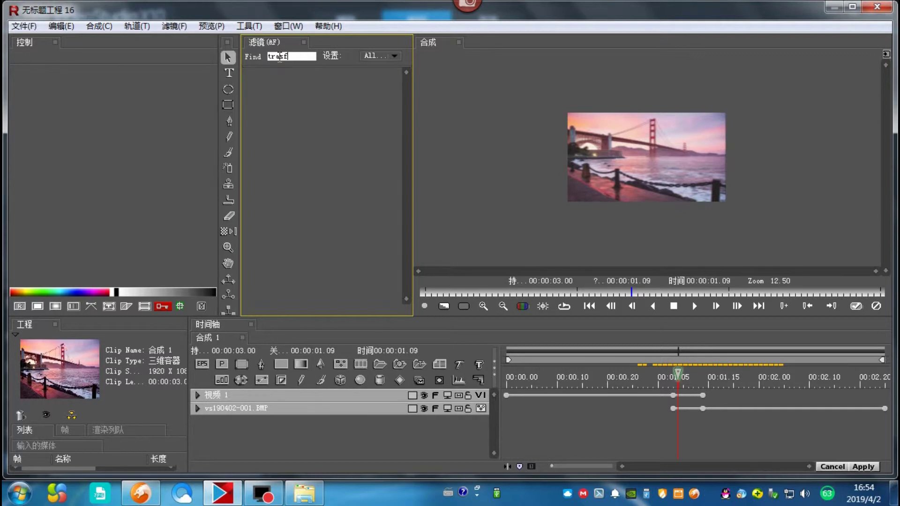
key("BackSpace")
key("BackSpace")
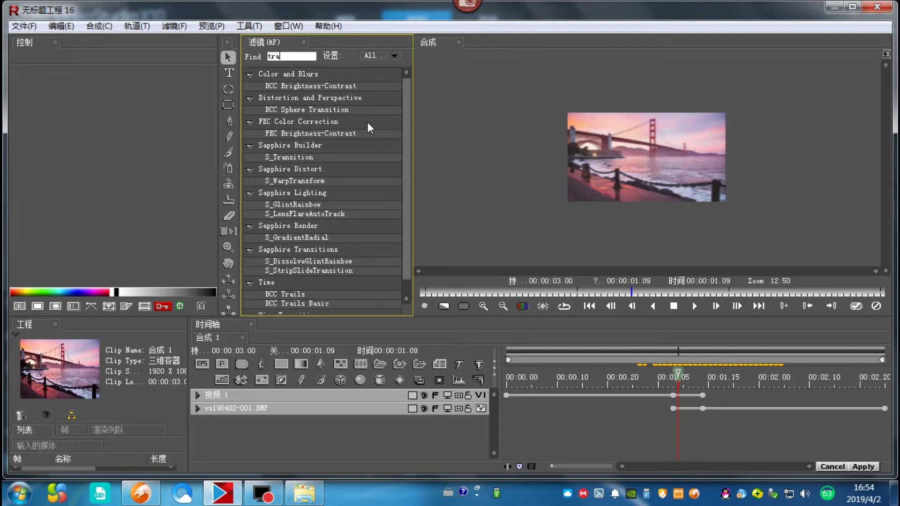
left_click(298, 181)
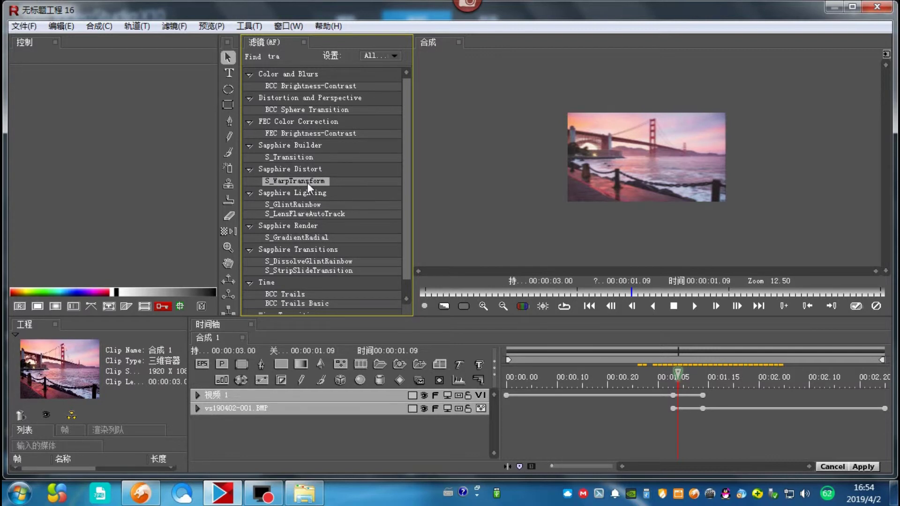
left_click_drag(309, 187, 287, 391)
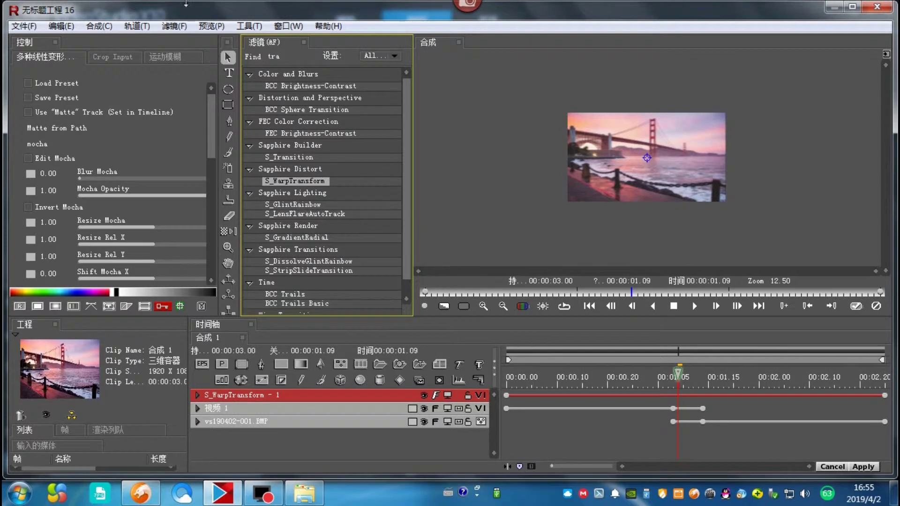
Trim the S_WarpTransform filter so that it spans only the overlap from 00:00:01.08 to 00:00:01.14
left_click(388, 409)
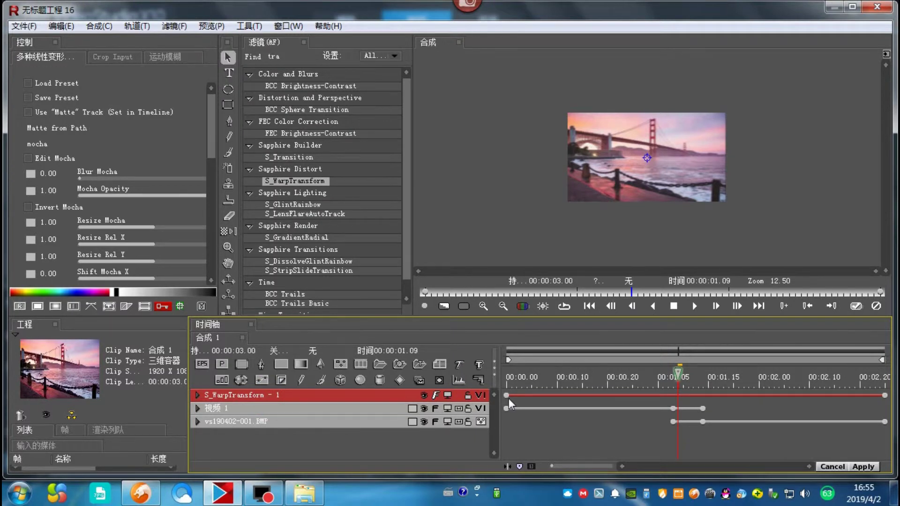
left_click_drag(510, 397, 674, 400)
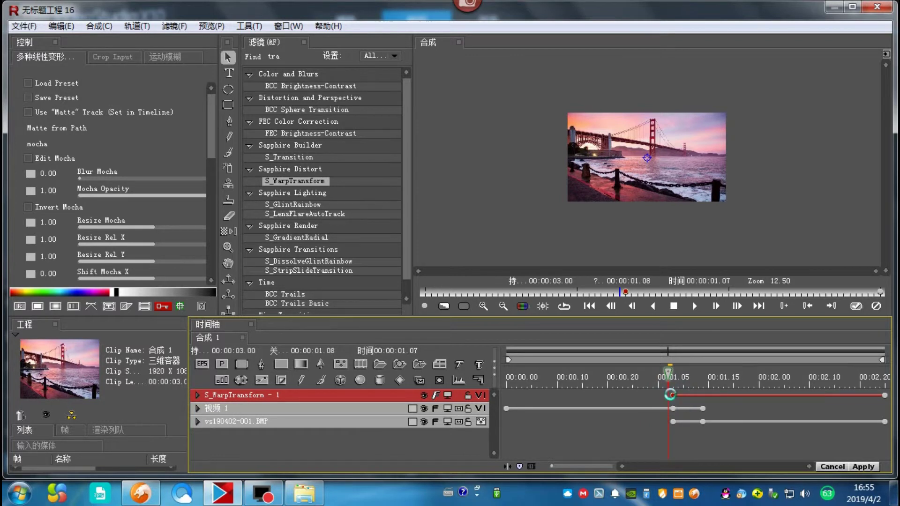
left_click_drag(883, 397, 703, 399)
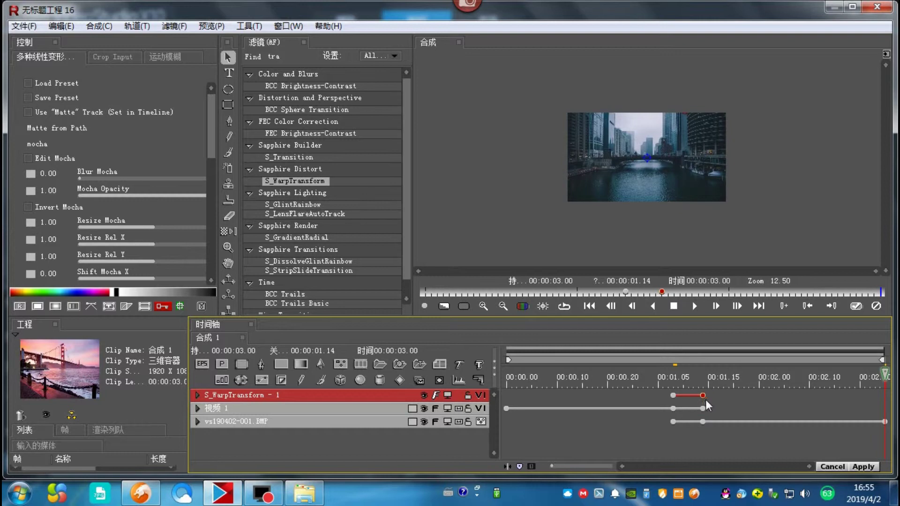
left_click(687, 382)
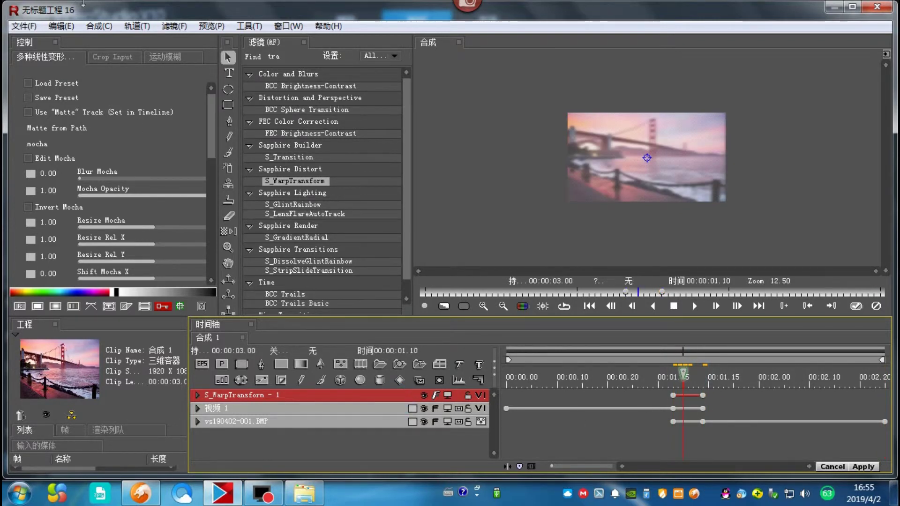
Bring up the warp filter's Z Dist parameter at its 00:00:01.08 keyframe and hide the vs190402-001.BMP layer
left_click_drag(220, 101, 267, 104)
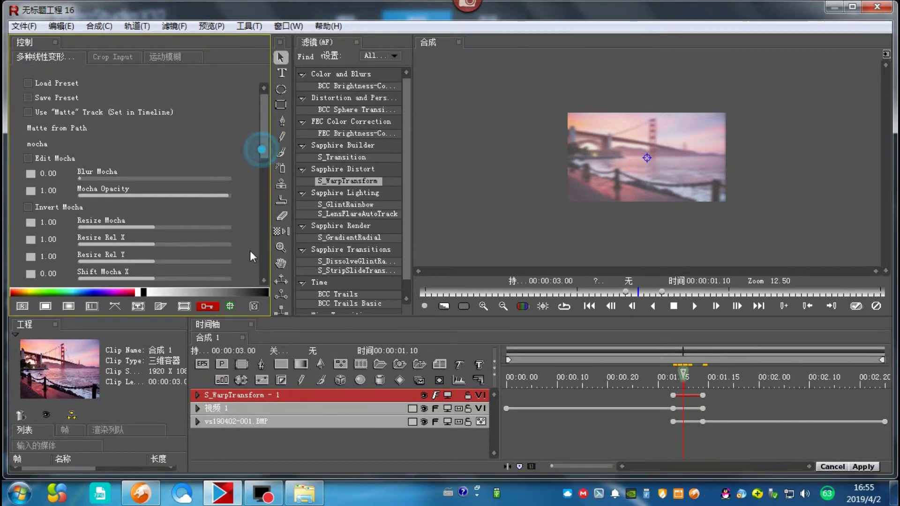
left_click_drag(263, 150, 258, 275)
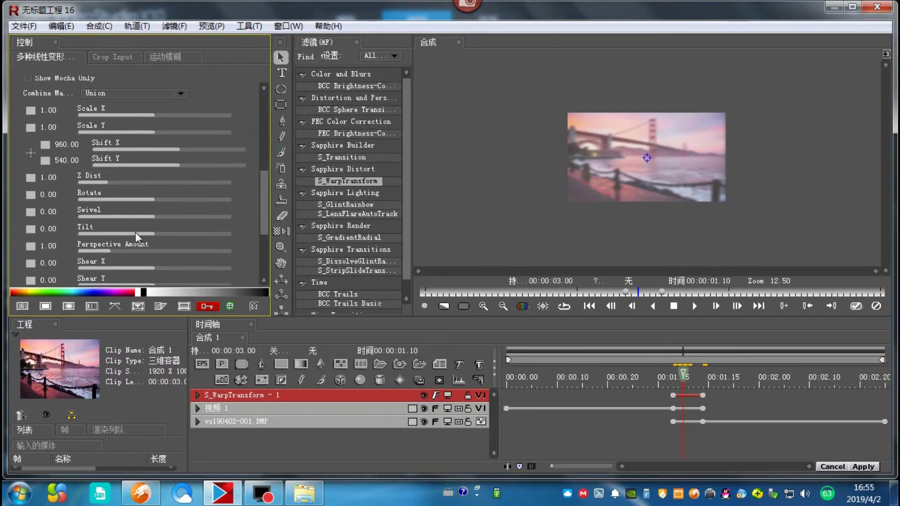
left_click(673, 395)
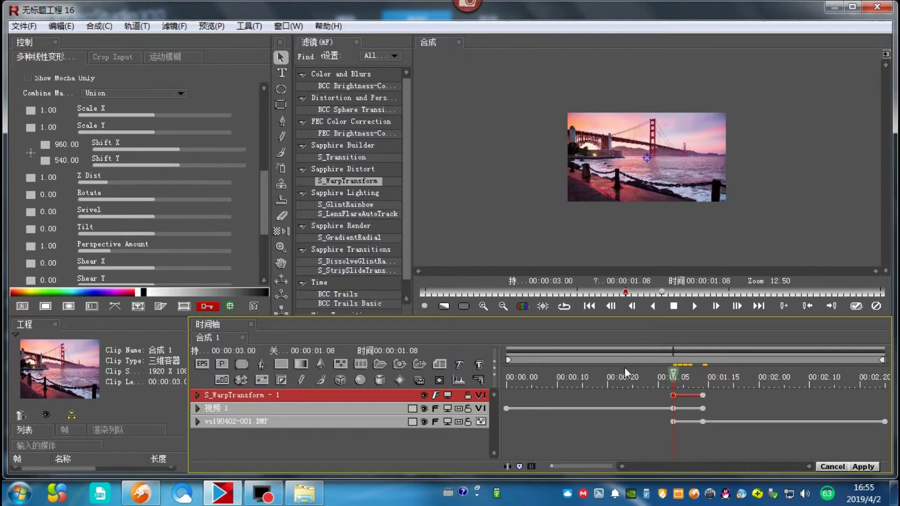
left_click(424, 422)
mouse_move(674, 375)
left_mouse_down()
mouse_move(682, 387)
mouse_move(674, 388)
mouse_move(683, 387)
mouse_move(674, 389)
left_mouse_up()
left_click_drag(111, 182, 146, 178)
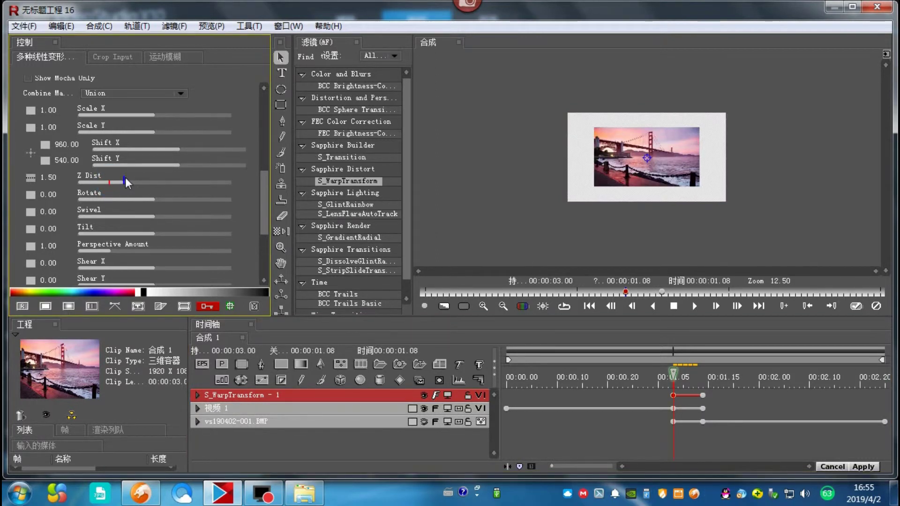
right_click(31, 177)
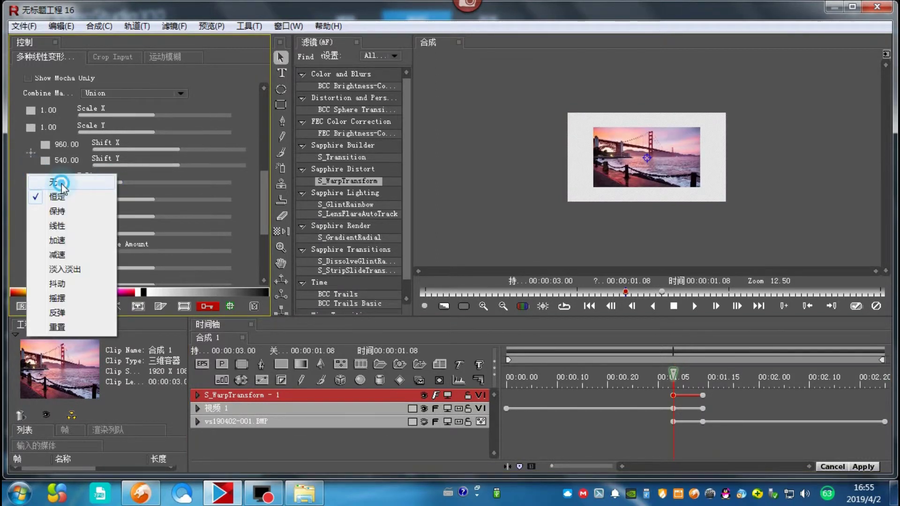
left_click(38, 177)
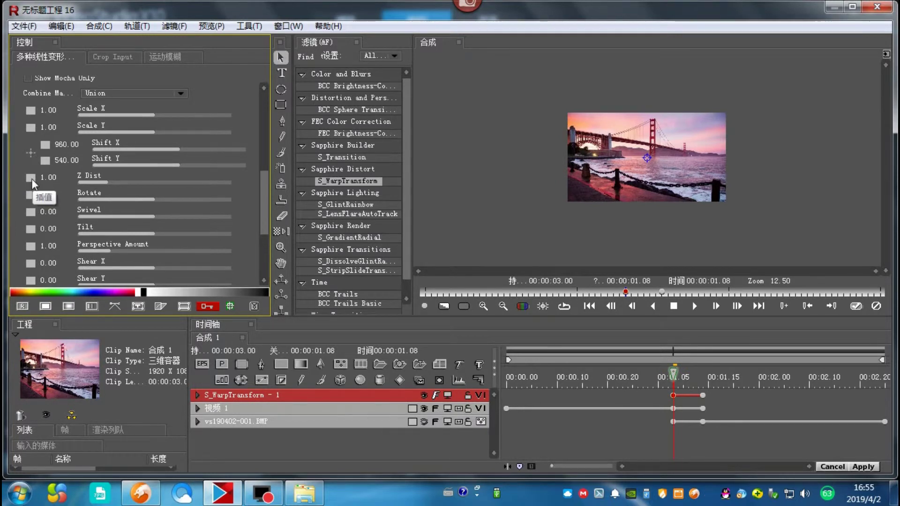
Animate Z Dist between the warp filter's keyframes, keeping 1.00 at 00:00:01.08 and setting about 0.34 at 00:00:01.14
right_click(31, 179)
left_click(59, 262)
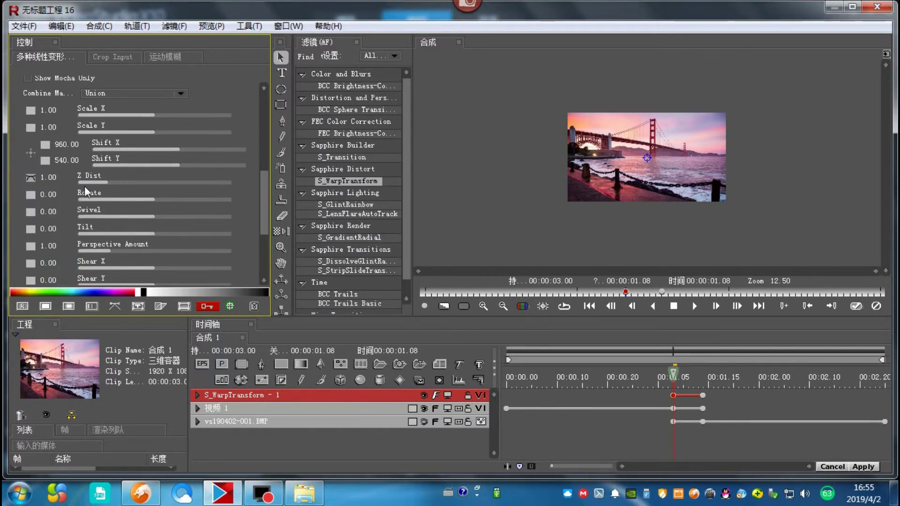
mouse_move(109, 184)
left_mouse_down()
mouse_move(98, 184)
mouse_move(157, 183)
mouse_move(110, 186)
left_mouse_up()
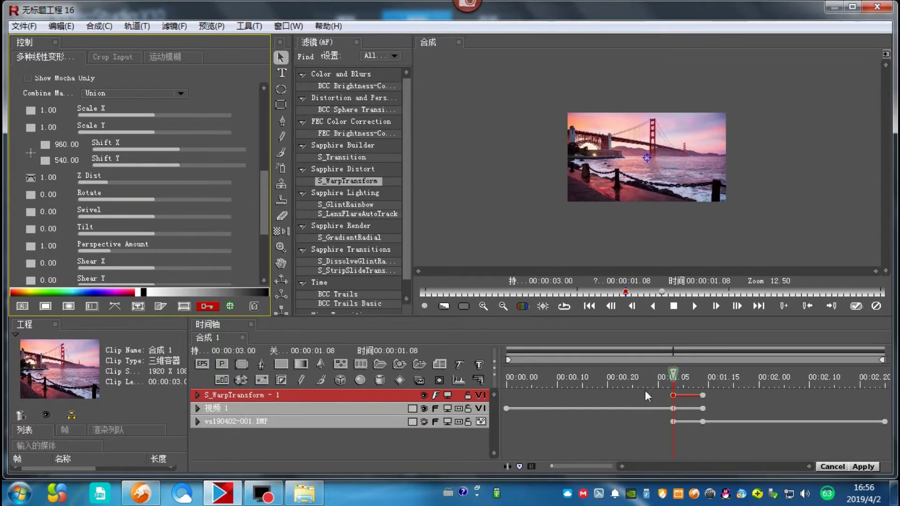
left_click(702, 395)
left_click_drag(111, 182, 87, 186)
Play the transition from 00:00:01.06 and scrub through the overlap to preview the zoom on 视频 1
mouse_move(700, 382)
left_mouse_down()
mouse_move(675, 384)
mouse_move(707, 387)
mouse_move(671, 387)
mouse_move(701, 390)
mouse_move(662, 396)
left_mouse_up()
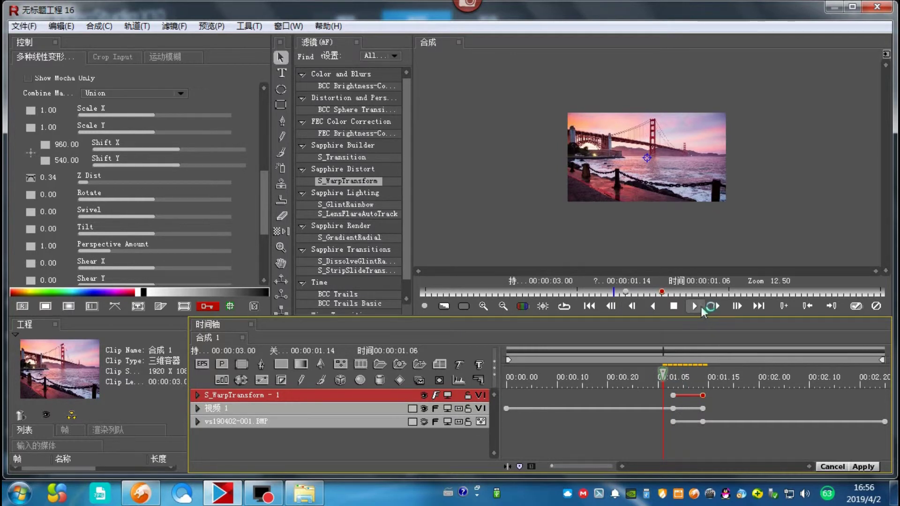
left_click(695, 306)
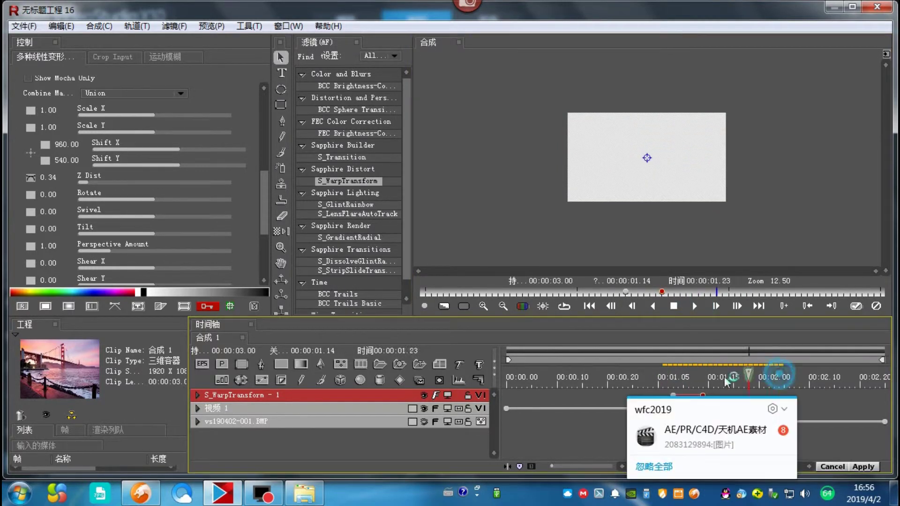
left_click(690, 380)
left_click_drag(690, 386, 678, 379)
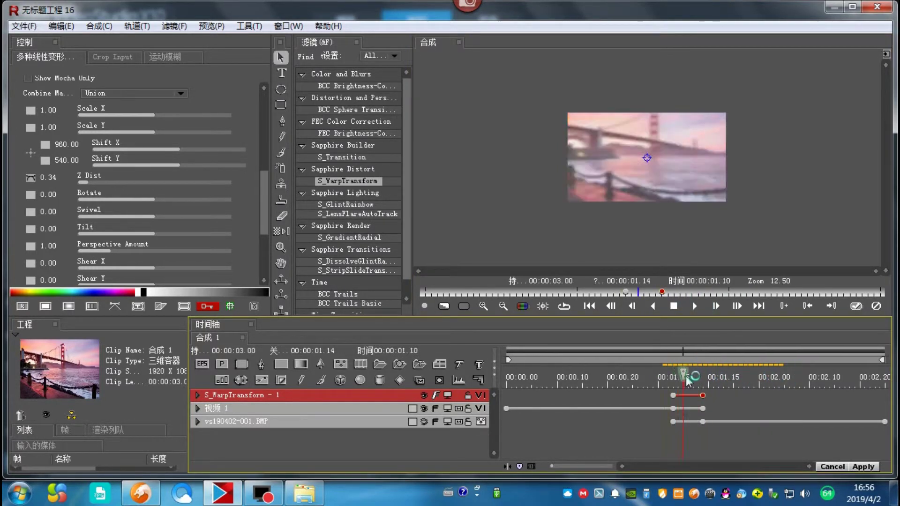
Duplicate the S_WarpTransform filter and move the copy between 视频 1 and the vs190402-001.BMP layer
left_click(268, 398)
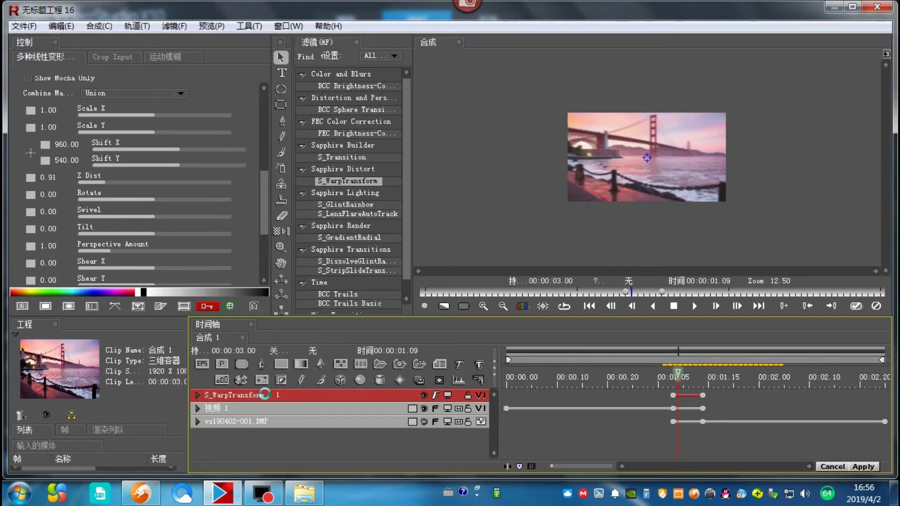
left_click(261, 408)
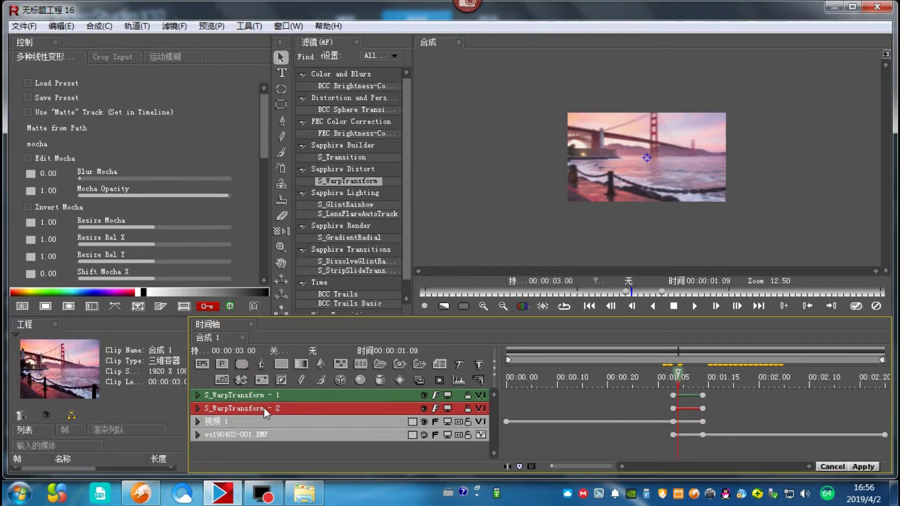
left_click_drag(264, 409, 262, 434)
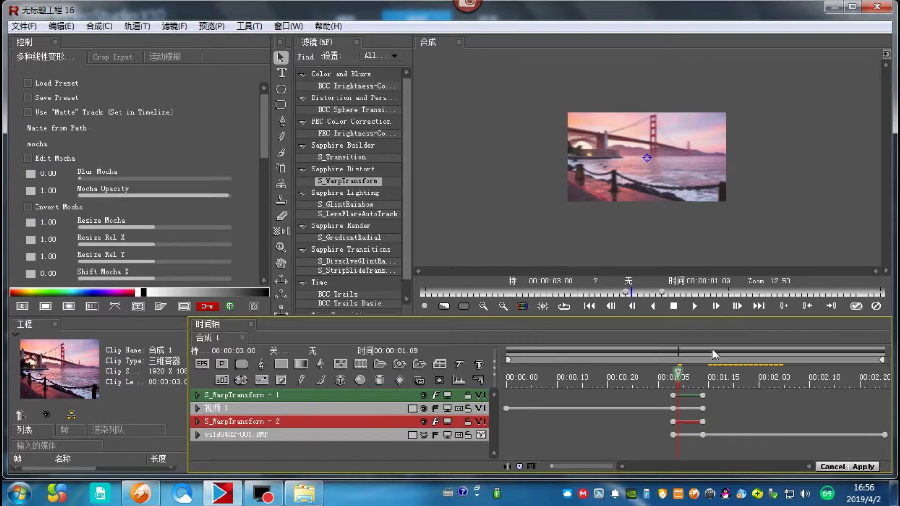
Isolate the copied warp filter and vs190402-001.BMP by hiding 视频 1 and the first warp filter, and scrub to 00:00:01.11
left_click(673, 422)
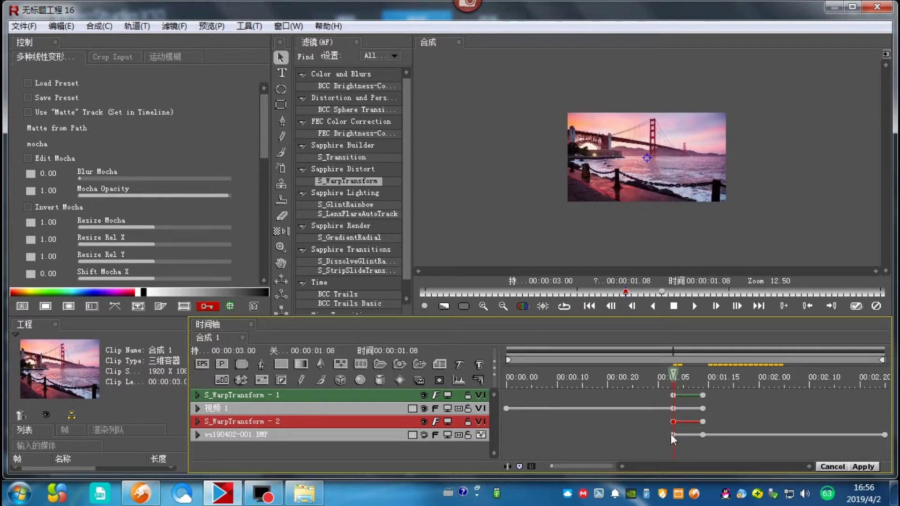
left_click_drag(673, 423, 682, 426)
left_click(676, 381)
left_click_drag(262, 145, 266, 181)
left_click(424, 396)
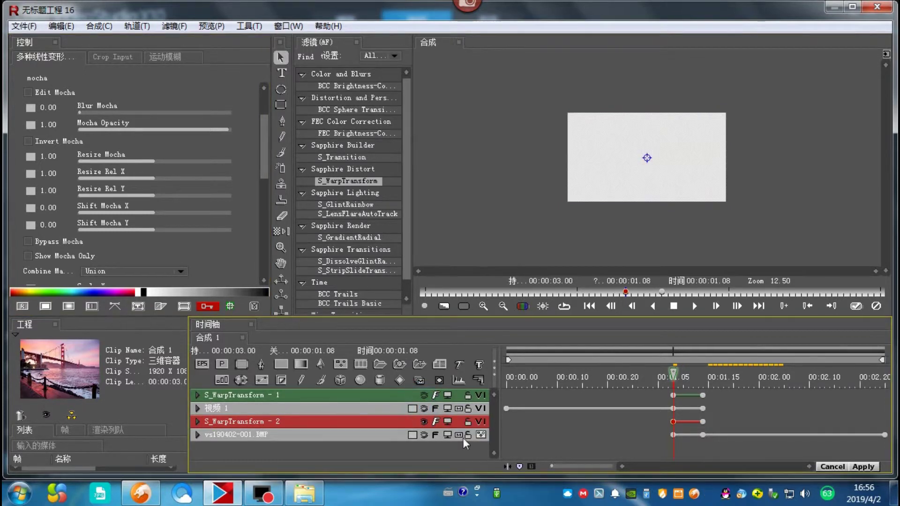
left_click(425, 435)
left_click(683, 387)
mouse_move(683, 388)
left_mouse_down()
mouse_move(700, 392)
mouse_move(673, 392)
mouse_move(690, 393)
left_mouse_up()
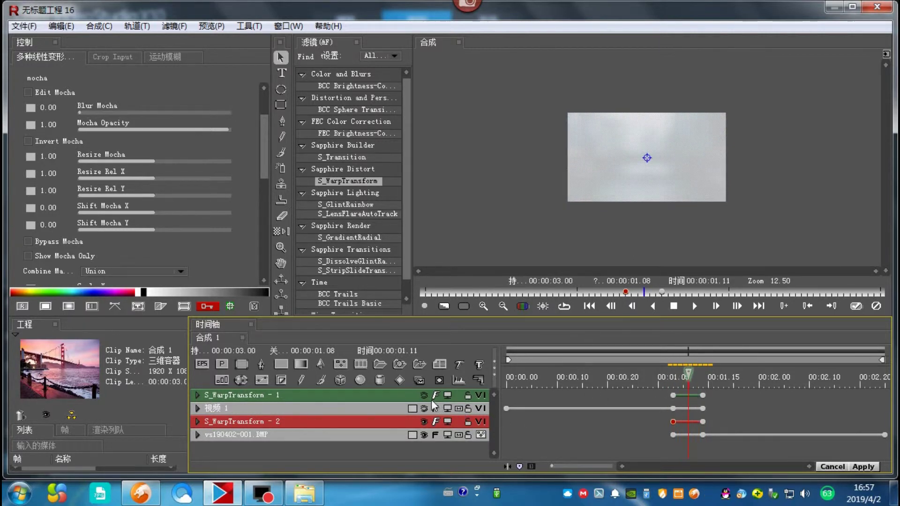
Apply the Boris RED composition to the clip and play the transition repeatedly in the VideoStudio project preview
left_click(864, 466)
left_click_drag(675, 113, 652, 112)
left_click(140, 262)
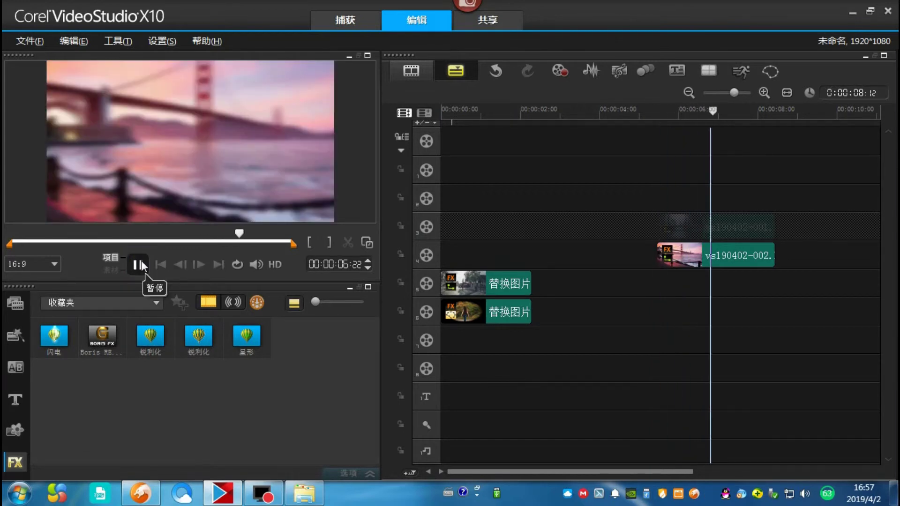
left_click(140, 264)
left_click(655, 113)
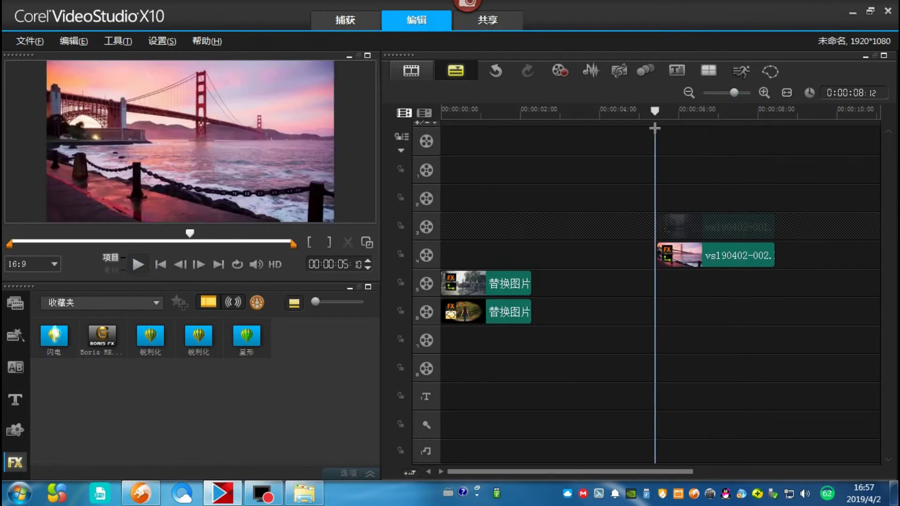
left_click(146, 265)
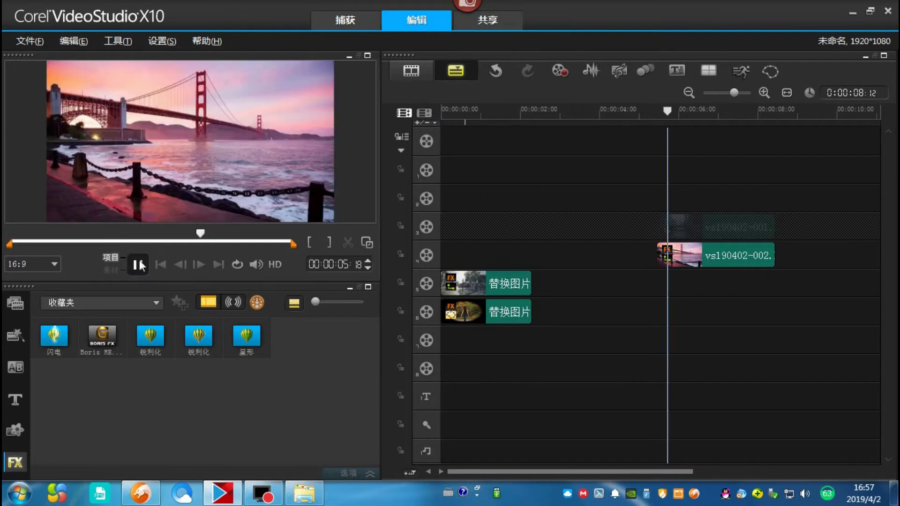
left_click_drag(742, 118, 647, 130)
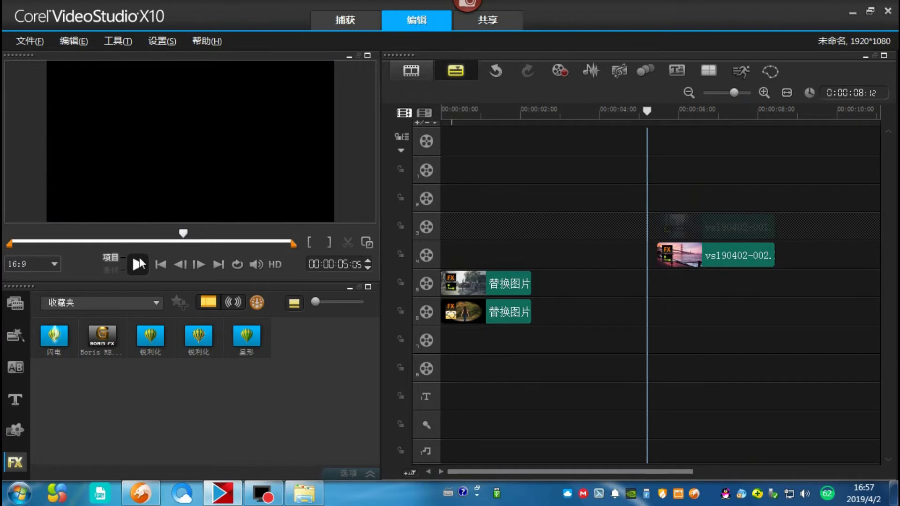
Play the project preview twice over the vs190402-002 clip to check the finished transition
left_click(140, 264)
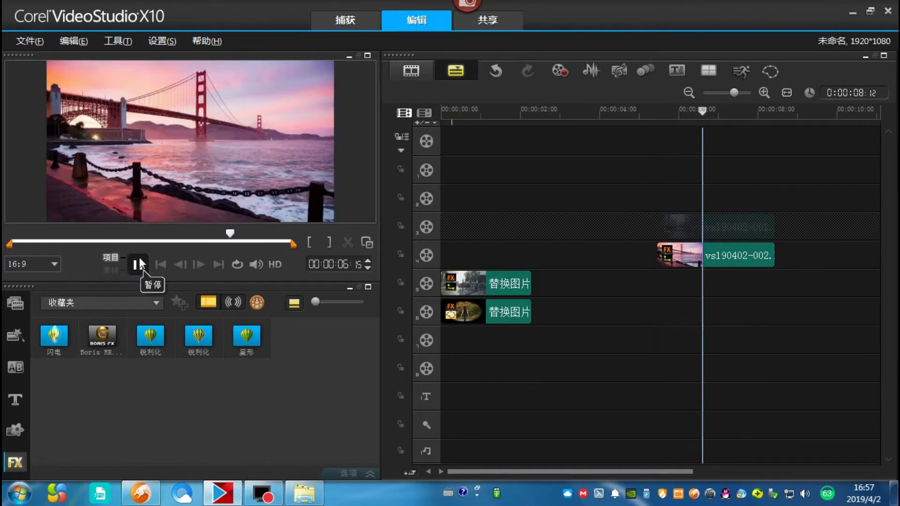
left_click(141, 264)
left_click_drag(737, 120, 660, 132)
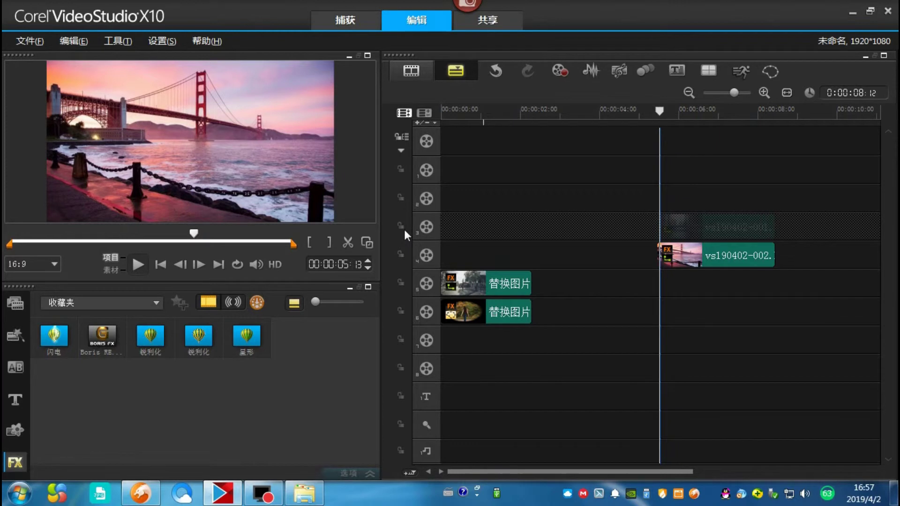
left_click(142, 264)
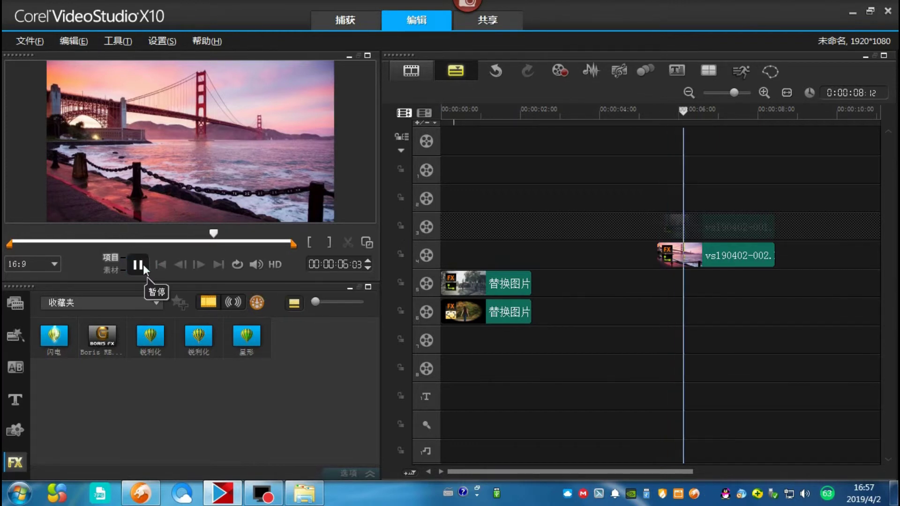
left_click(144, 264)
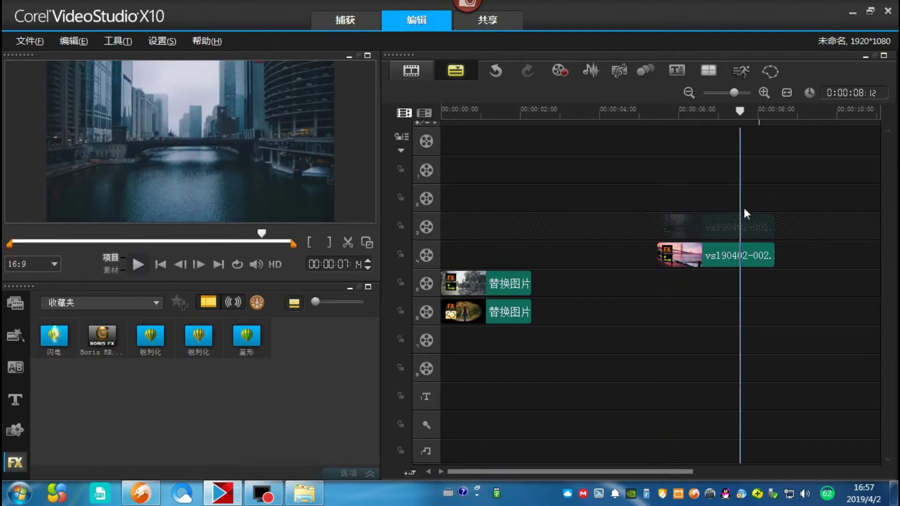
Show overlay track 3 again and paste the attributes of the vs190402-002 clip onto the vs190402-001 clip
left_click(682, 256)
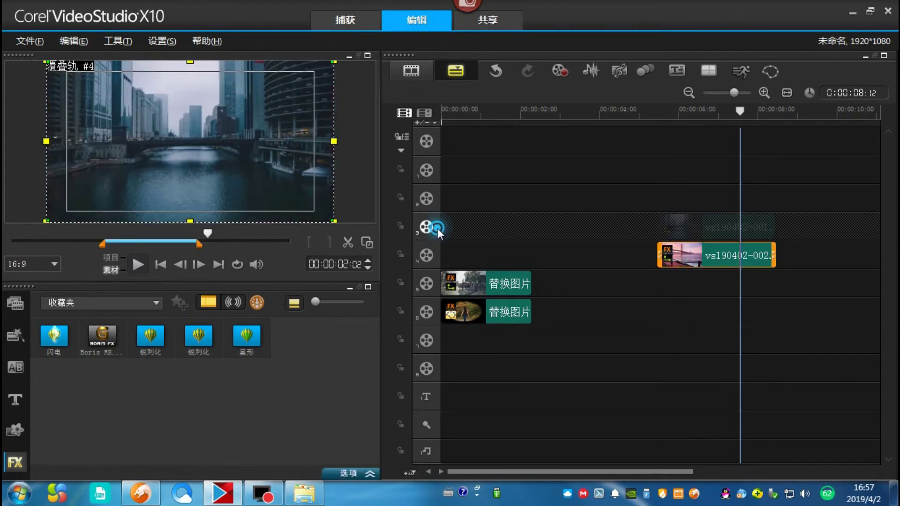
right_click(709, 256)
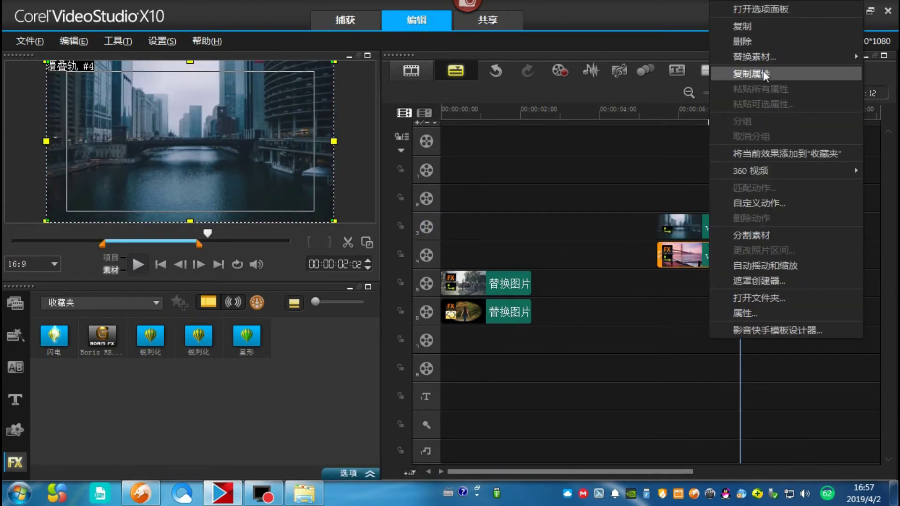
left_click(764, 74)
left_click(702, 215)
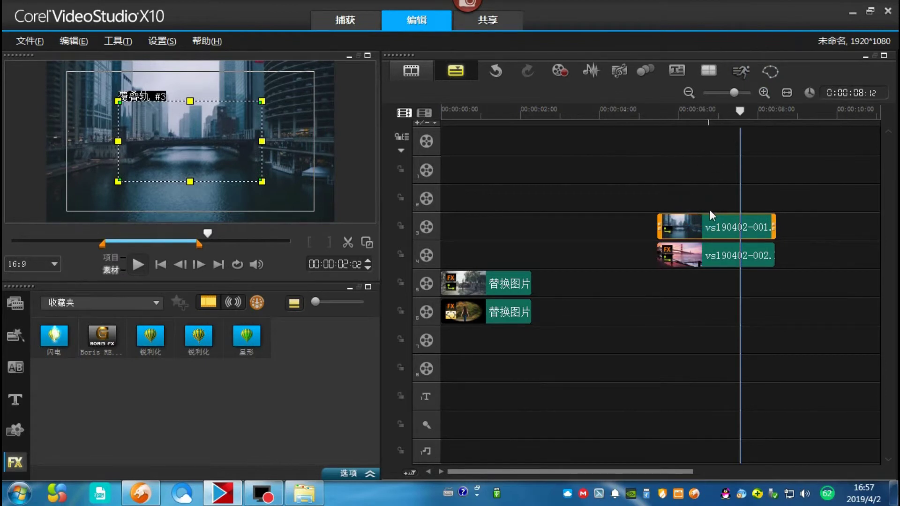
right_click(708, 219)
left_click(767, 223)
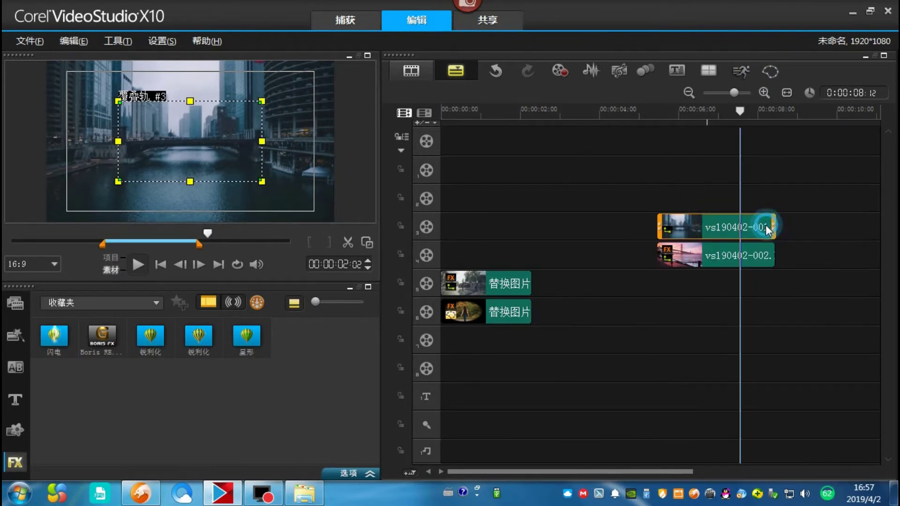
Turn on 应用覆叠选项 for the vs190402-002 clip and set its type to 遮罩帧
left_click(704, 258)
right_click(704, 257)
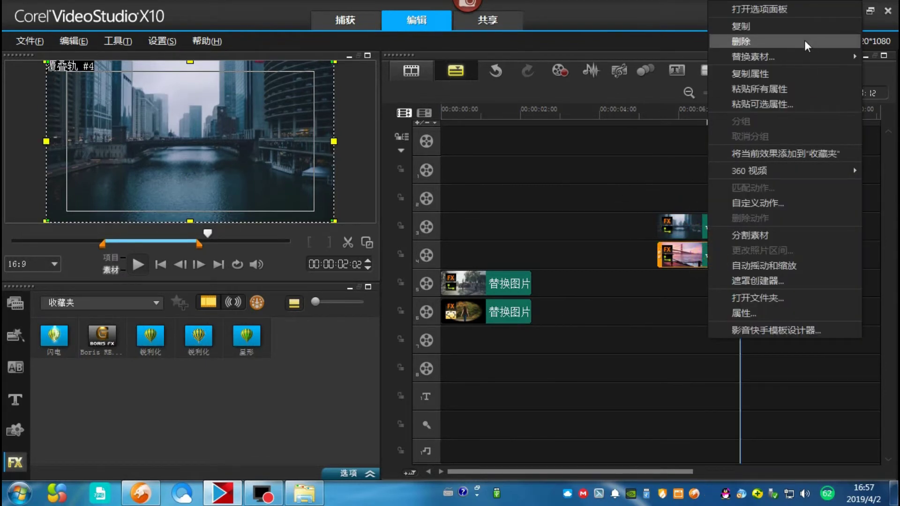
left_click(792, 13)
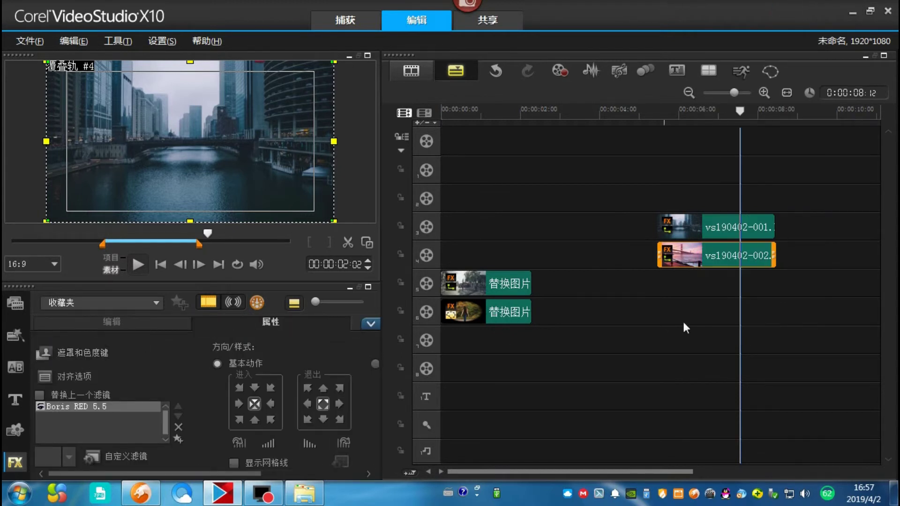
left_click(108, 351)
left_click(40, 365)
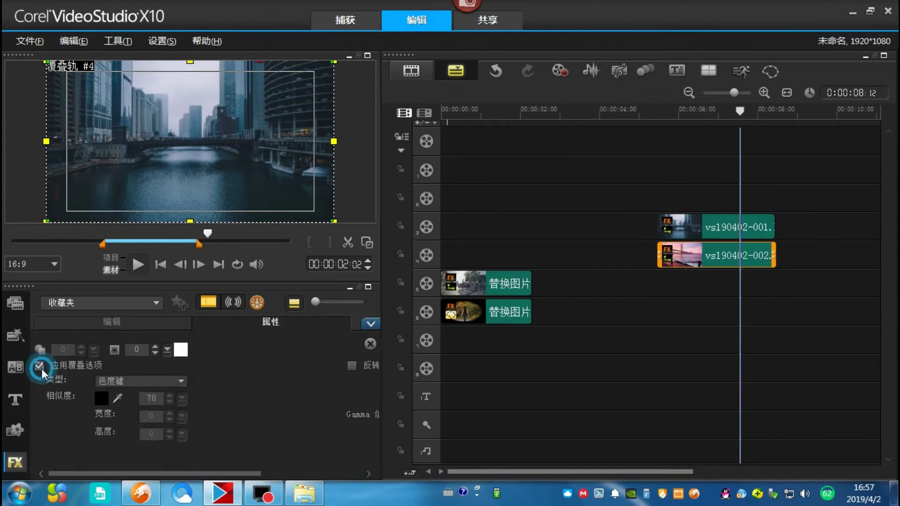
left_click(178, 381)
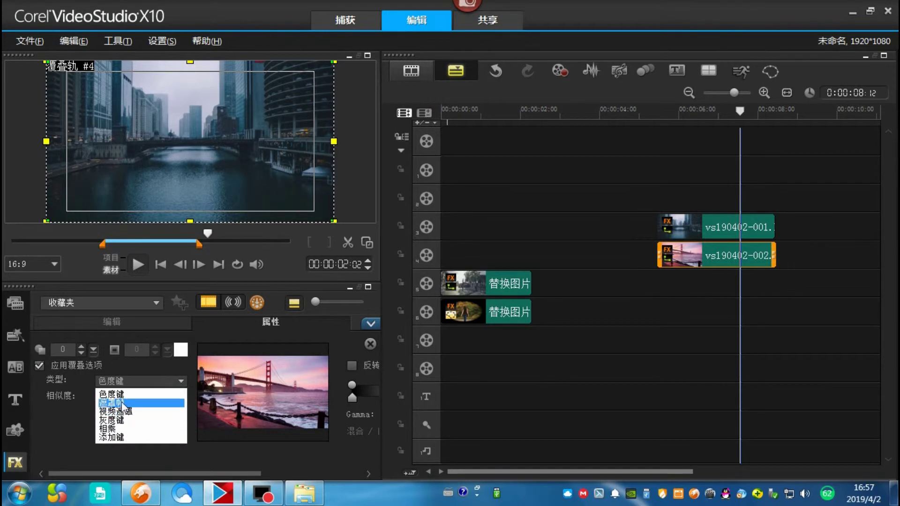
left_click(121, 404)
scroll(333, 384, "down", 4)
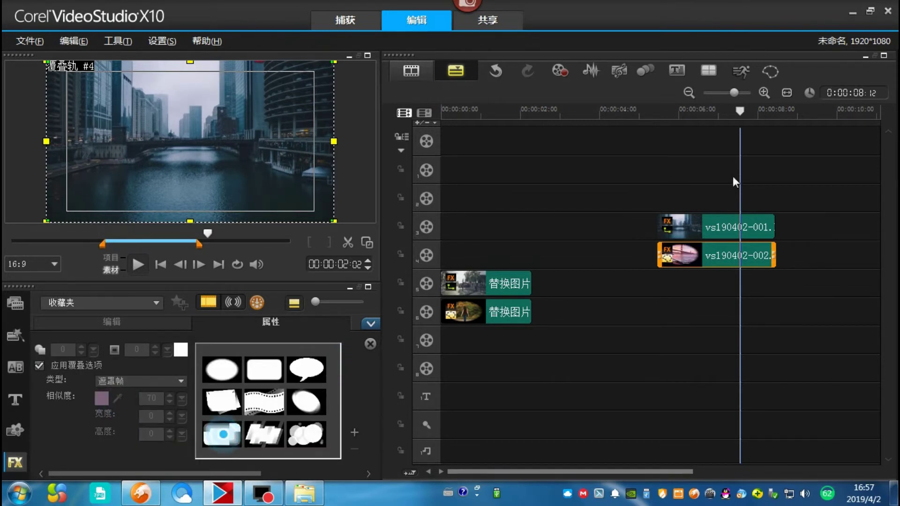
Move the playhead to about 00:00:06.22 and open the vs190402-002 clip's Boris RED filter in Advanced Mode
left_click_drag(735, 109, 712, 158)
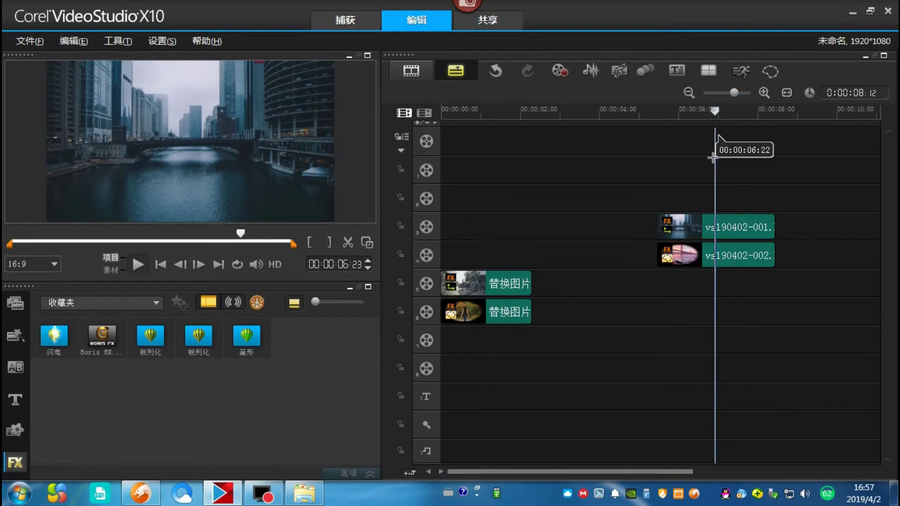
left_click(693, 257)
right_click(694, 257)
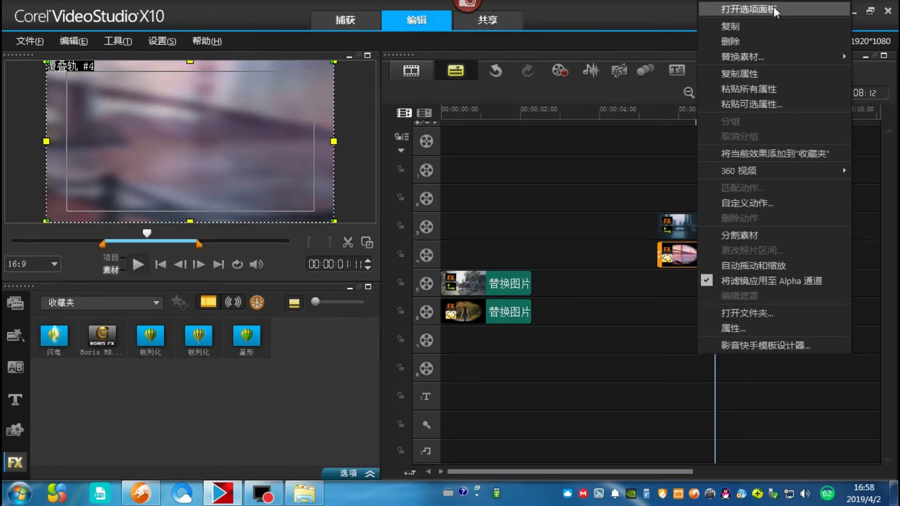
left_click(748, 9)
left_click(127, 455)
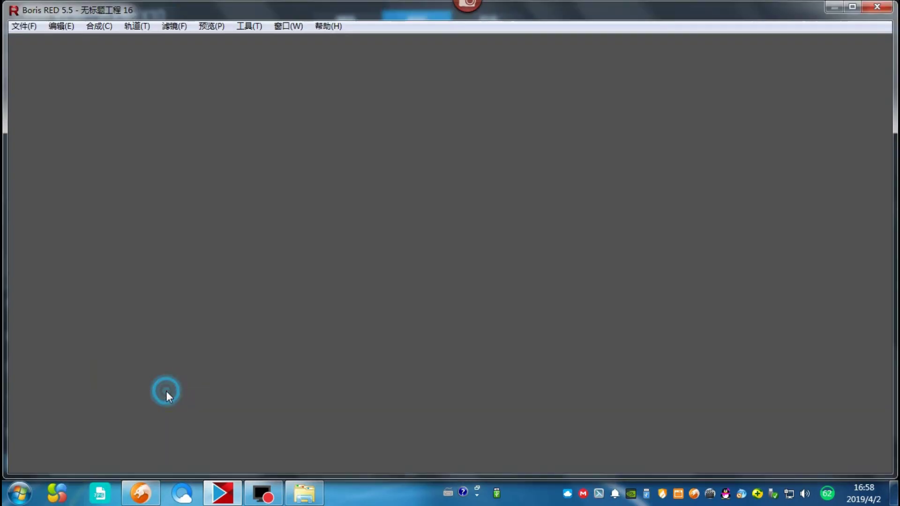
left_click(166, 397)
Delete the vs190402-001.BMP layer from the vs190402-002 clip's composition, scrub to 00:00:01.15 and apply the filter
left_click_drag(519, 386, 639, 386)
left_click_drag(695, 386, 632, 388)
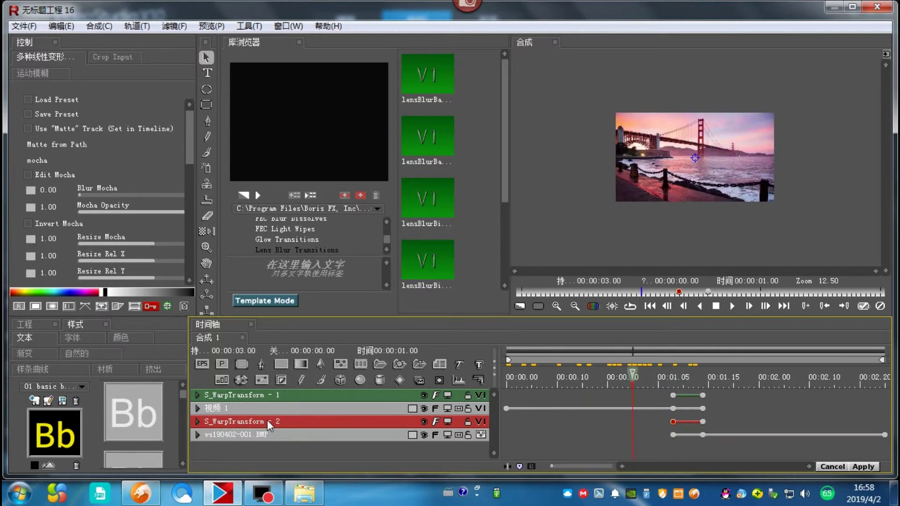
left_click(262, 435)
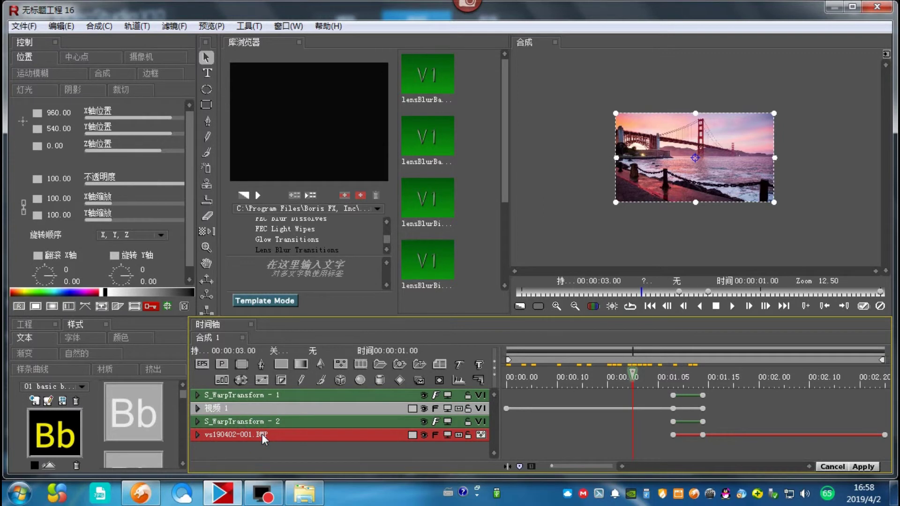
key("Delete")
left_click_drag(648, 373, 708, 381)
left_click(371, 422)
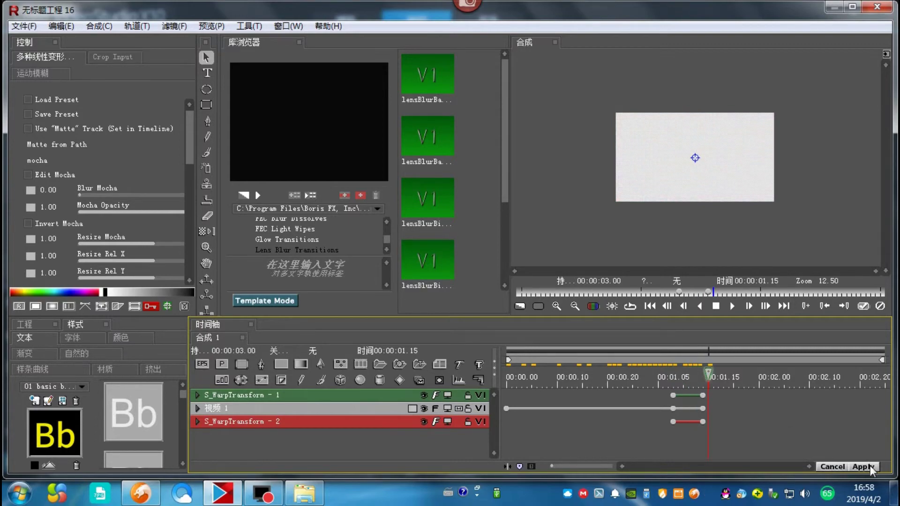
left_click(866, 467)
Delete the 视频 1 layer from the vs190402-001 clip's Boris RED composition and apply the filter
left_click(705, 225)
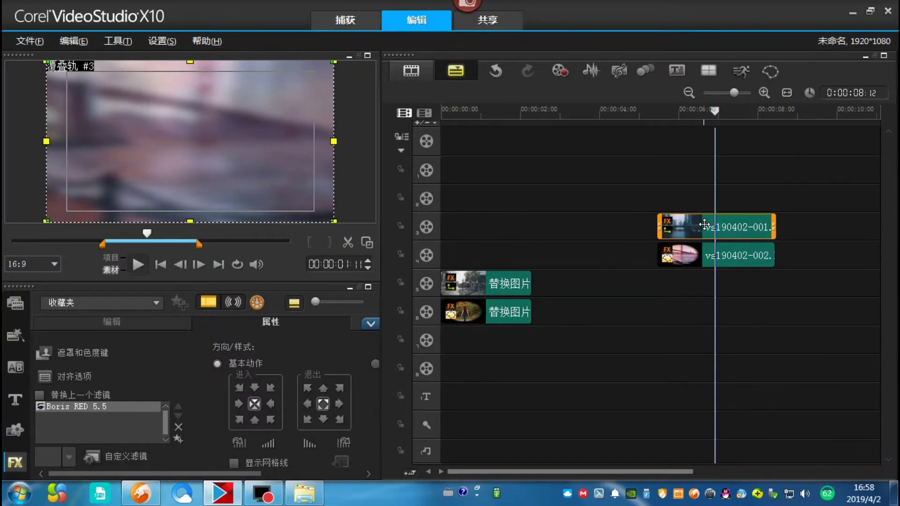
left_click(136, 455)
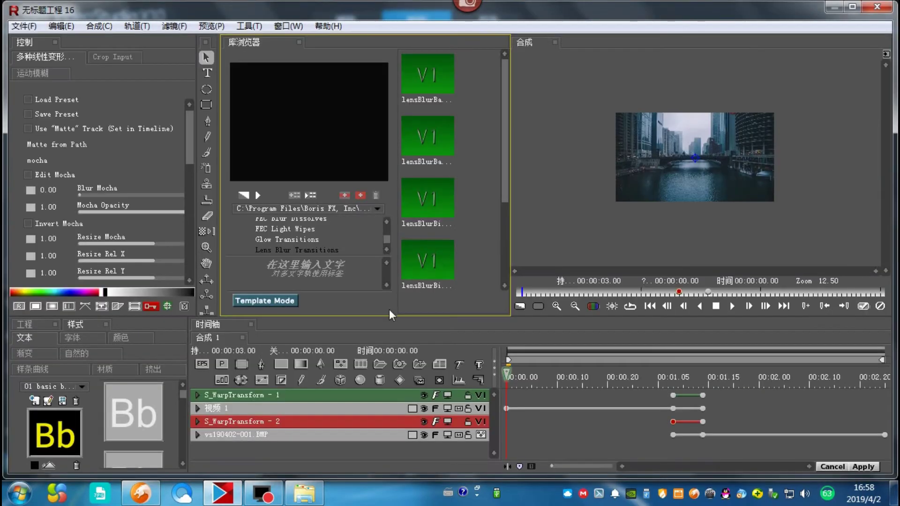
left_click_drag(532, 377, 694, 384)
left_click(305, 409)
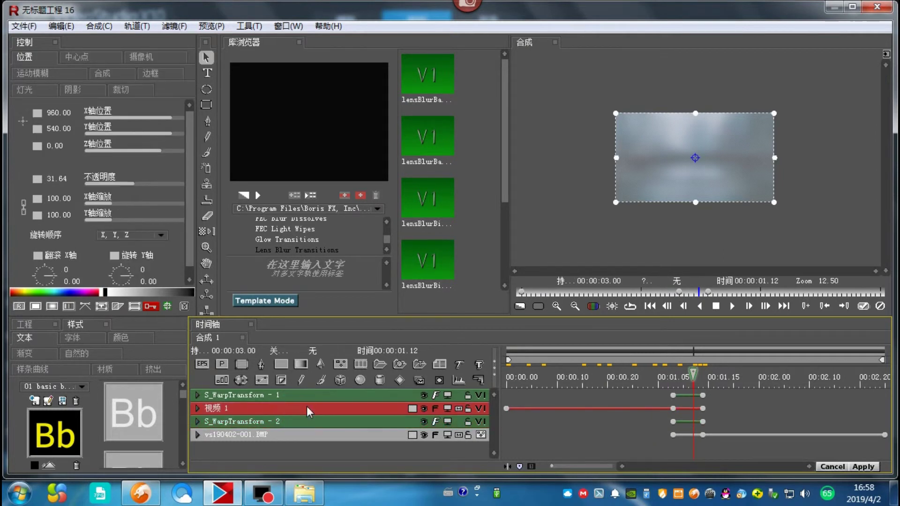
key("Delete")
mouse_move(693, 375)
left_mouse_down()
mouse_move(683, 377)
mouse_move(719, 382)
mouse_move(688, 382)
left_mouse_up()
left_click(864, 467)
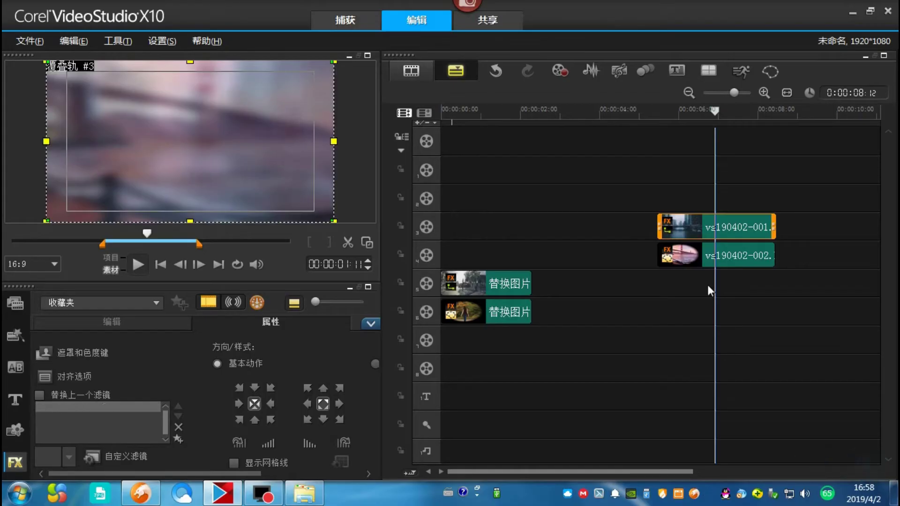
Play the two stacked clips from their start twice, and scrub through the overlap to preview the transition
left_click(657, 127)
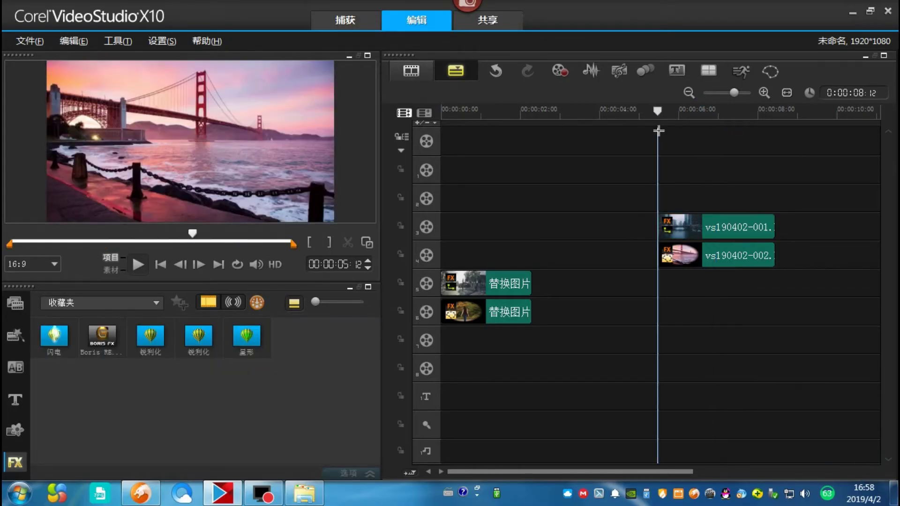
left_click(134, 264)
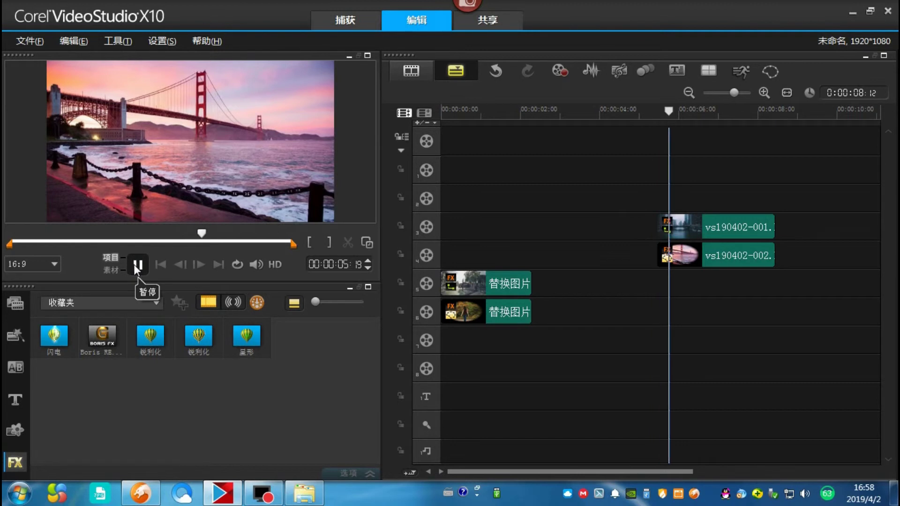
left_click(134, 265)
left_click_drag(750, 111, 664, 122)
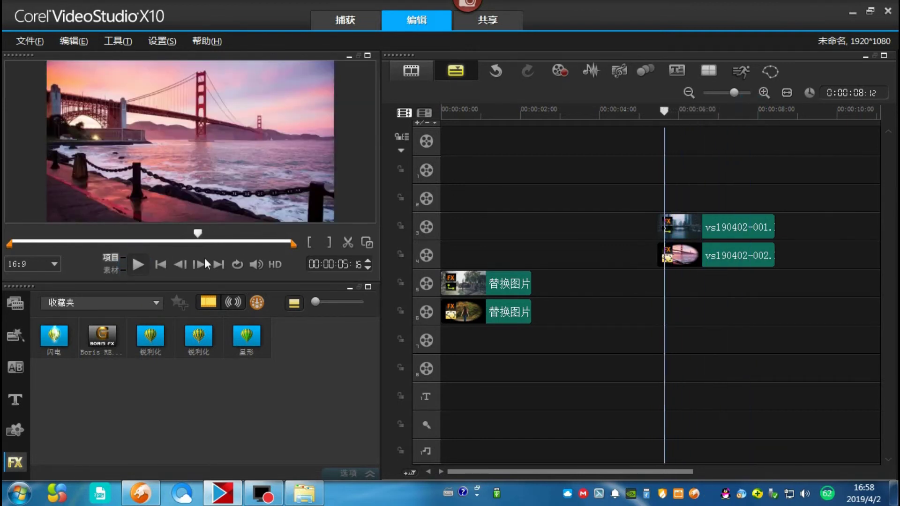
left_click(141, 265)
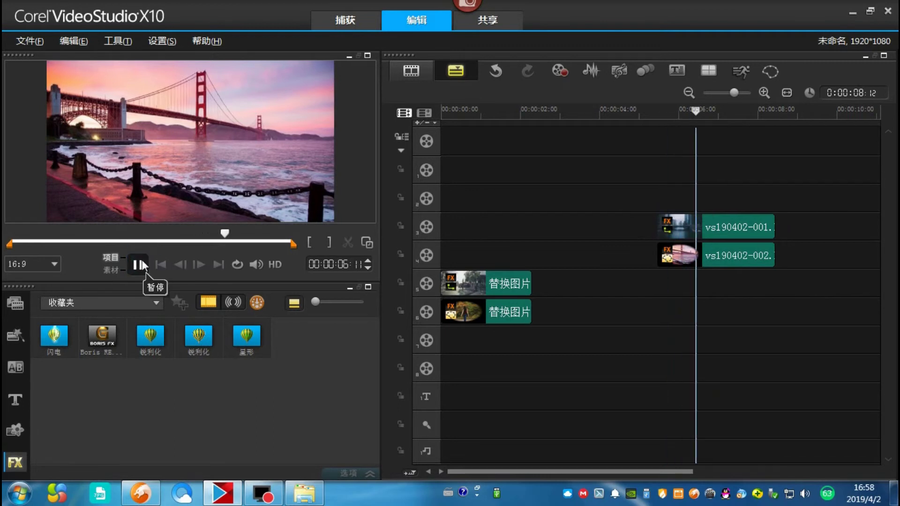
left_click_drag(750, 111, 710, 113)
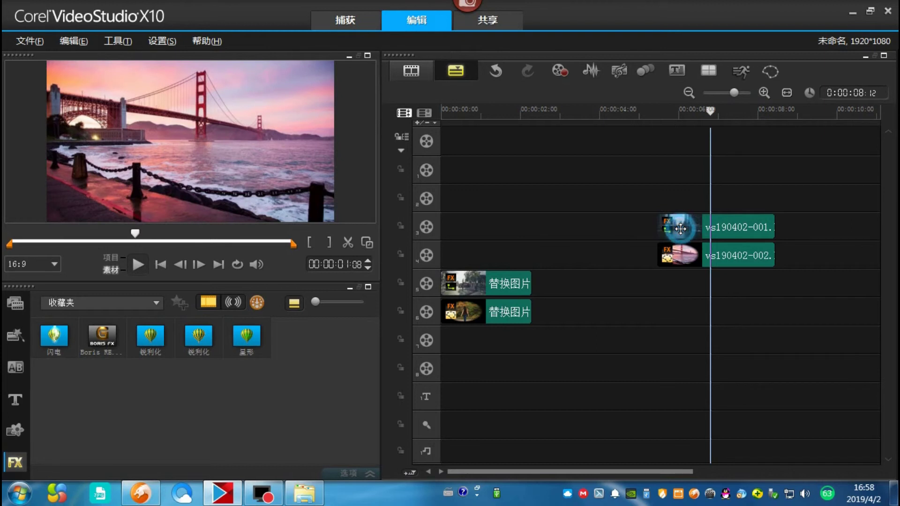
Move the vs190402-001 clip along track 3 so that it overlaps only the end of the vs190402-002 clip
left_click(680, 229)
left_click_drag(720, 229, 753, 147)
left_click(749, 111)
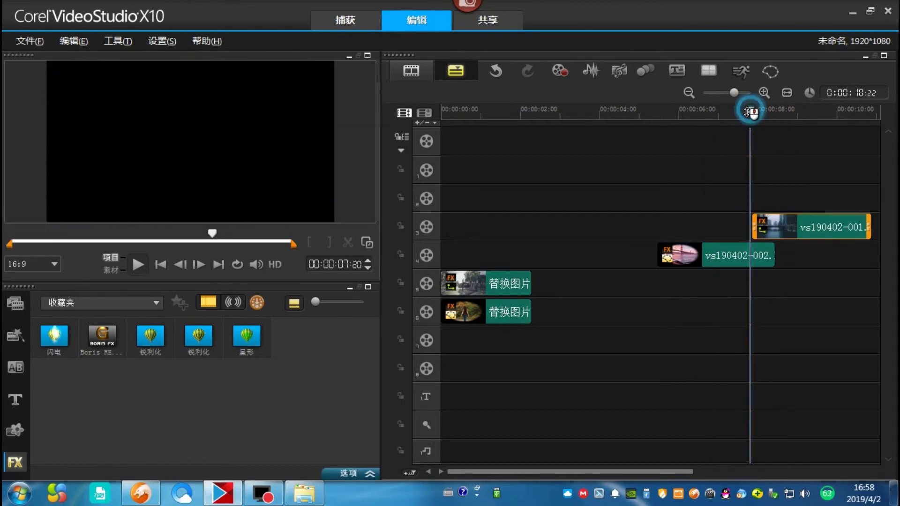
Open the Boris RED filter of the moved vs190402-001 clip in Advanced Mode
left_click(772, 226)
right_click(772, 226)
left_click(827, 146)
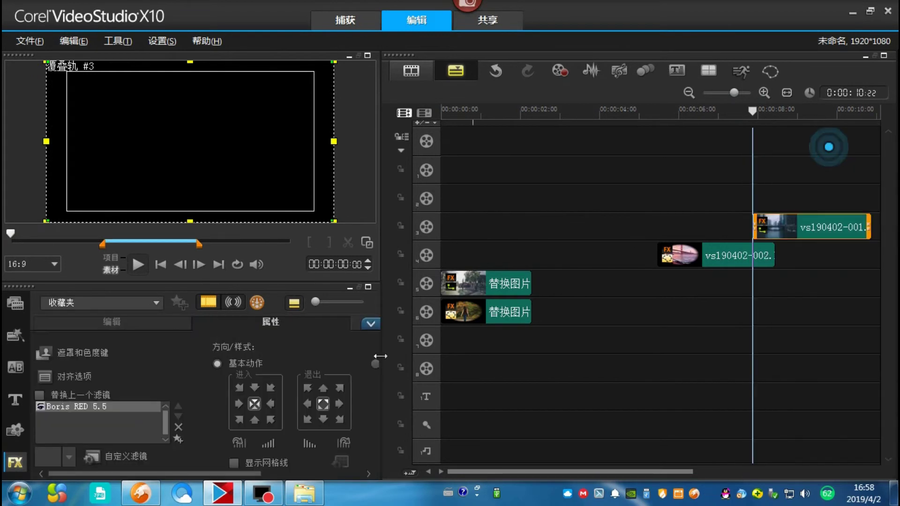
left_click(122, 455)
left_click(191, 395)
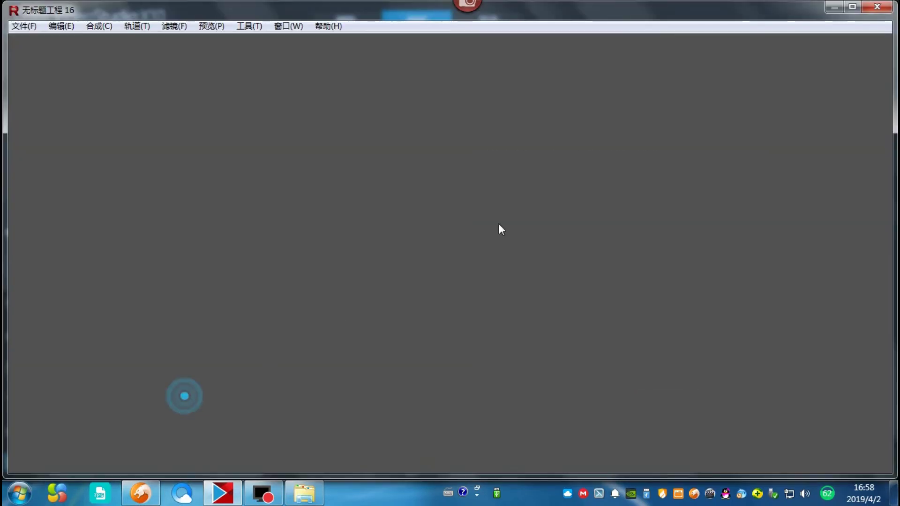
Shift both S_WarpTransform filters and vs190402-001.BMP to the composition's start, with the layer's second keyframe at 00:00:00.06, and apply
left_click_drag(684, 402, 869, 400)
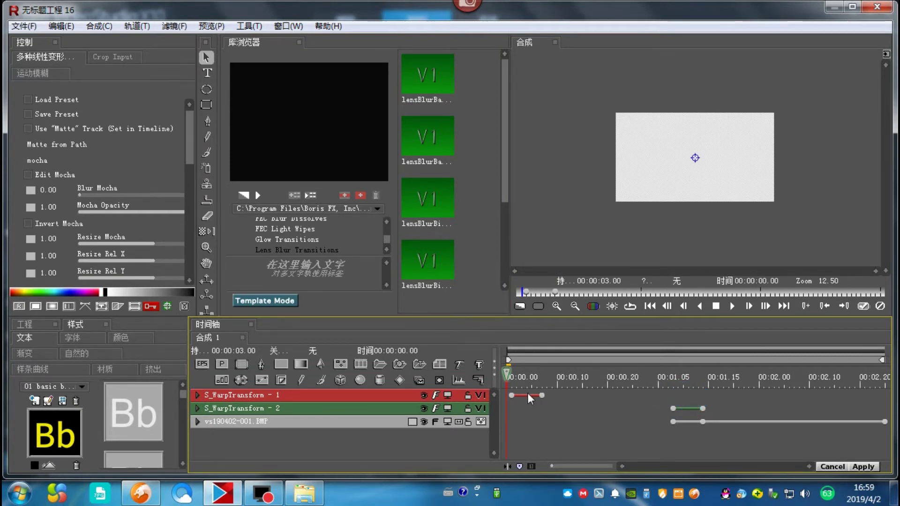
left_click_drag(680, 408, 522, 415)
left_click_drag(673, 421, 516, 422)
left_click_drag(703, 422, 547, 425)
left_click(537, 422)
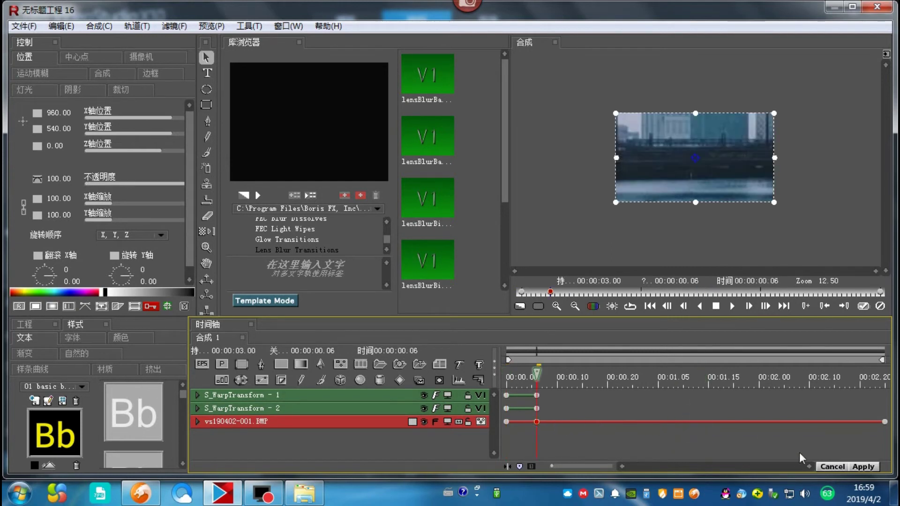
left_click(865, 466)
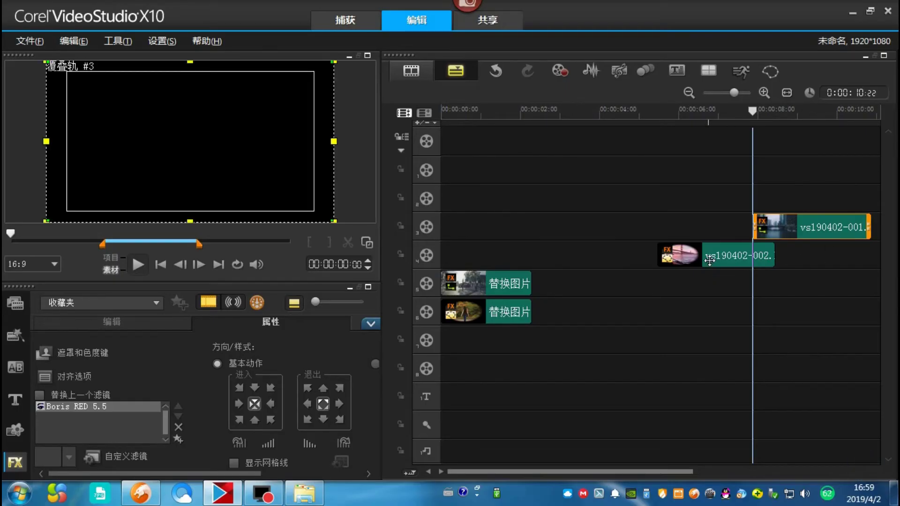
Open the Boris RED filter of the vs190402-002 clip on track 4 in Advanced Mode
left_click(710, 257)
left_click(141, 456)
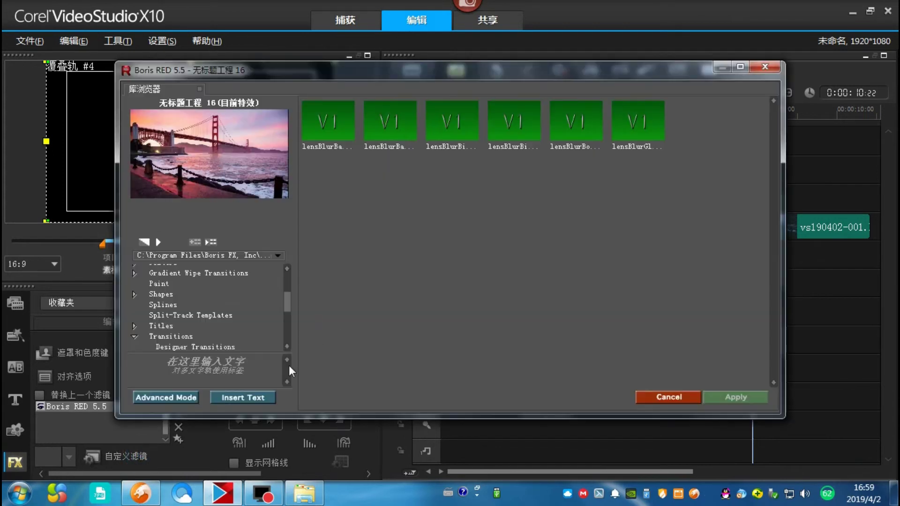
left_click(198, 395)
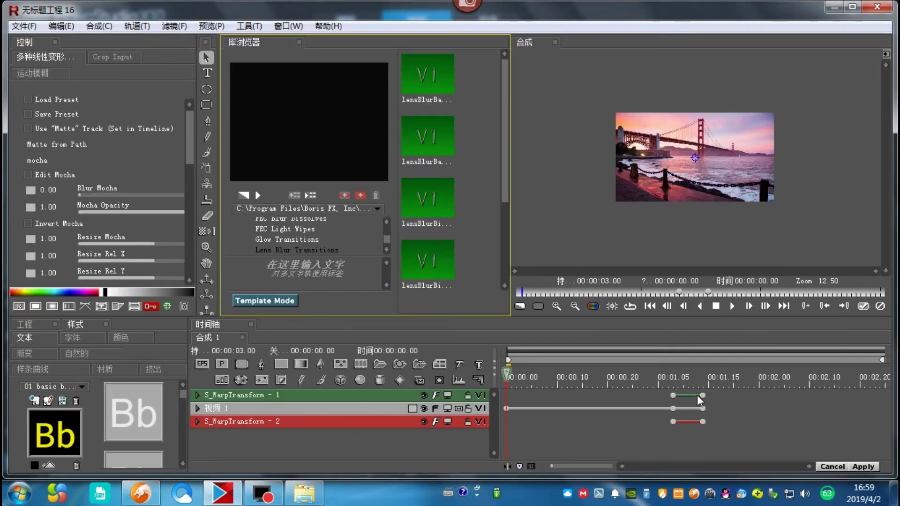
Shift both S_WarpTransform filters and the video layer's last two keyframes to the composition's end, with the layer's second keyframe at 00:00:02.18, and apply
left_click_drag(703, 396, 875, 402)
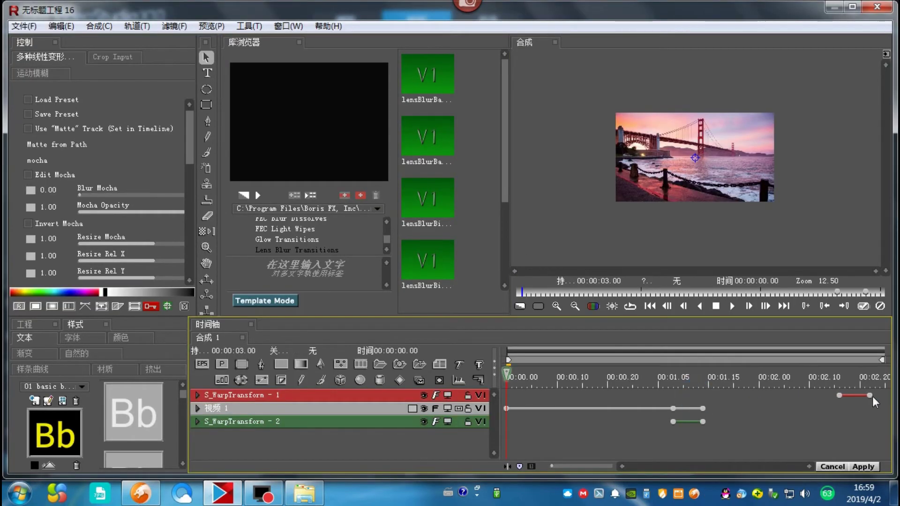
left_click_drag(702, 422, 832, 420)
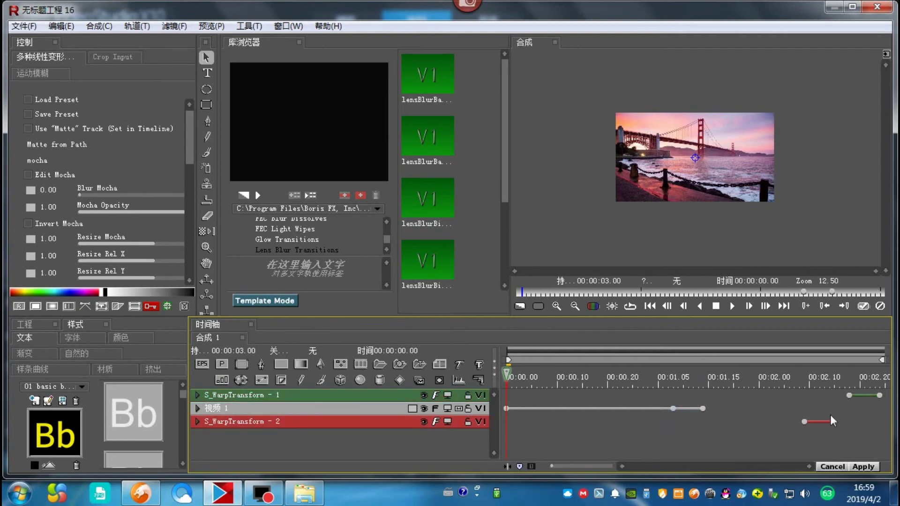
left_click_drag(702, 409, 882, 410)
left_click_drag(673, 408, 849, 409)
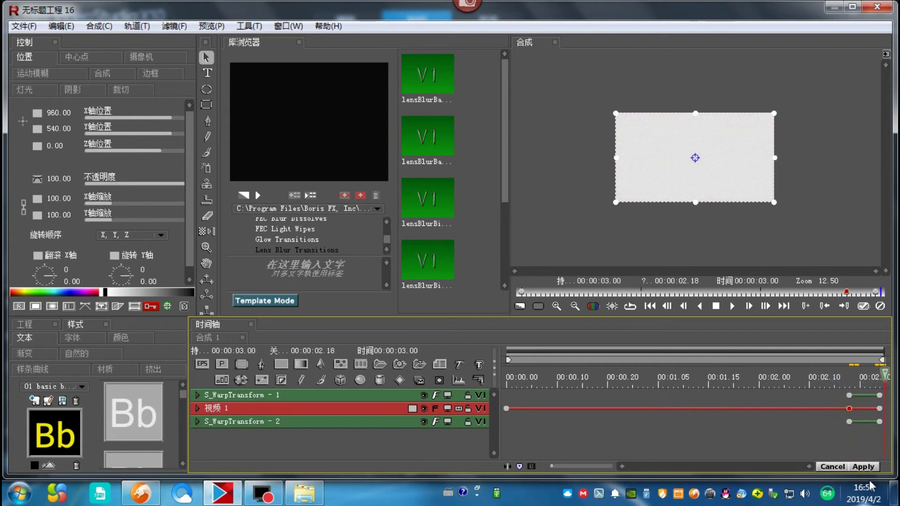
left_click(863, 467)
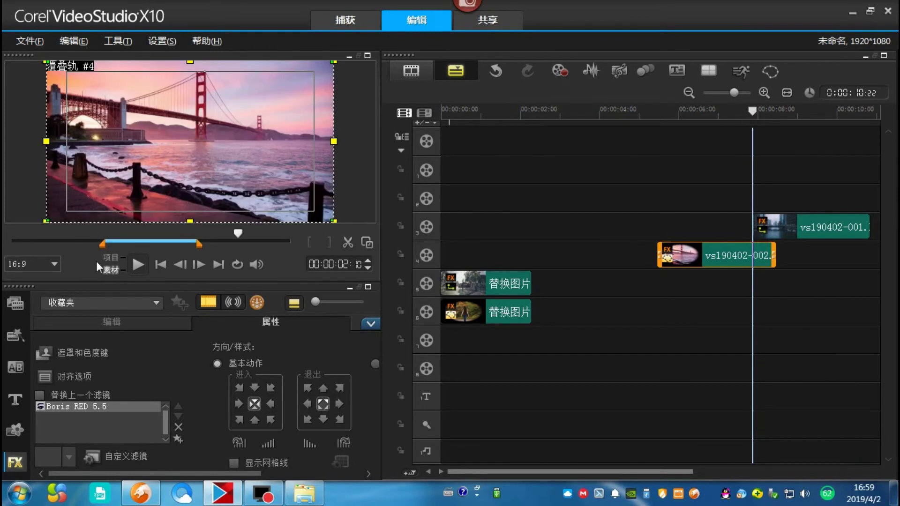
Play the project through the overlap of the two vs190402 clips and return the playhead to the overlap
left_click(137, 264)
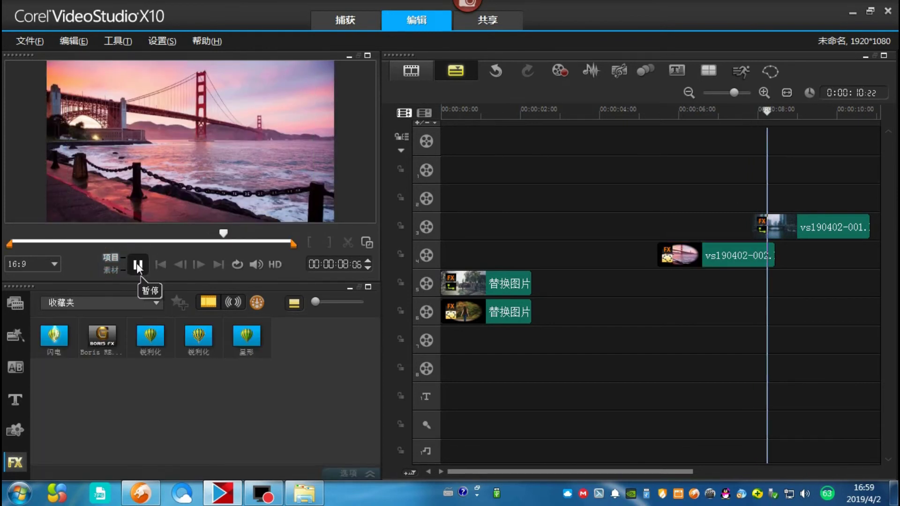
left_click(137, 263)
left_click_drag(797, 115, 756, 125)
Move the vs190402-001 clip slightly later along track 3, shortening its overlap with the vs190402-002 clip, so that it ends at 0:00:11:04
left_click_drag(734, 93, 734, 100)
left_click(614, 231)
left_click_drag(624, 227, 631, 225)
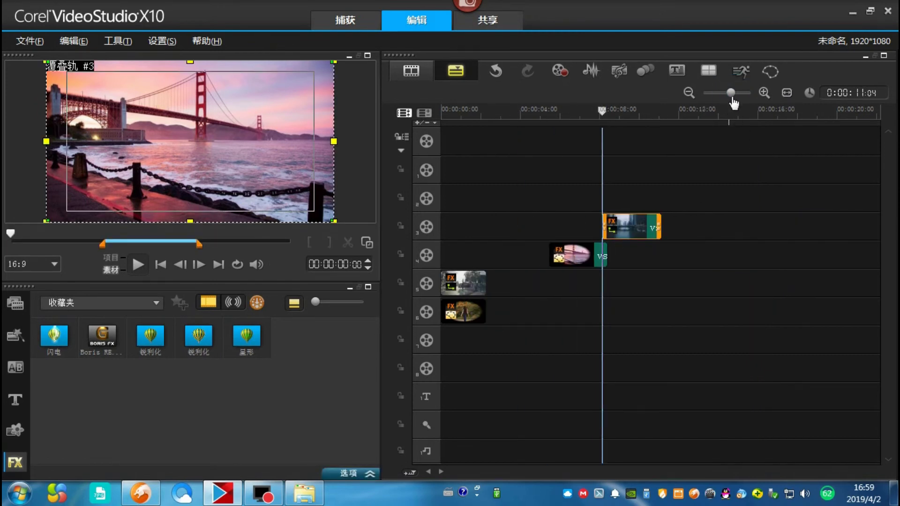
Play the shortened overlap between the vs190402-002 and vs190402-001 clips several times to check the transition
left_click_drag(731, 92, 747, 97)
mouse_move(658, 110)
left_mouse_down()
mouse_move(720, 113)
mouse_move(647, 115)
left_mouse_up()
left_click(136, 262)
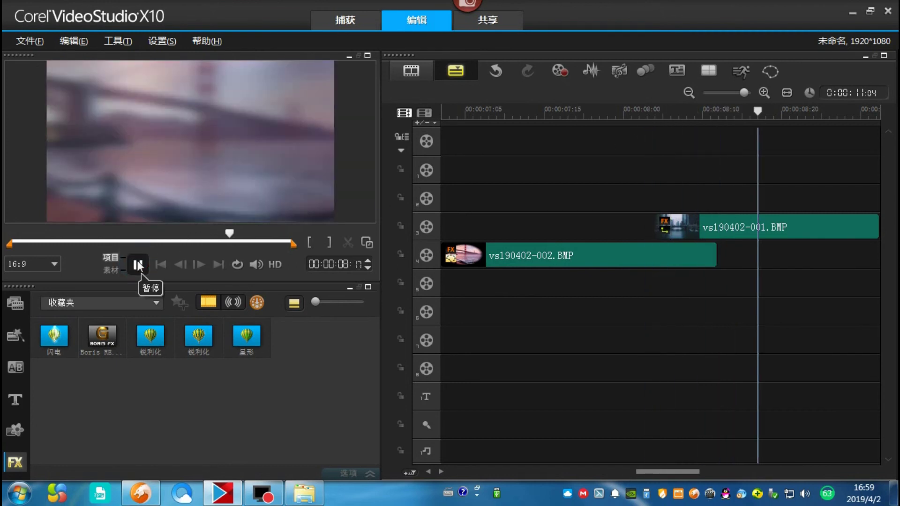
left_click_drag(744, 93, 724, 92)
left_click_drag(522, 111, 508, 118)
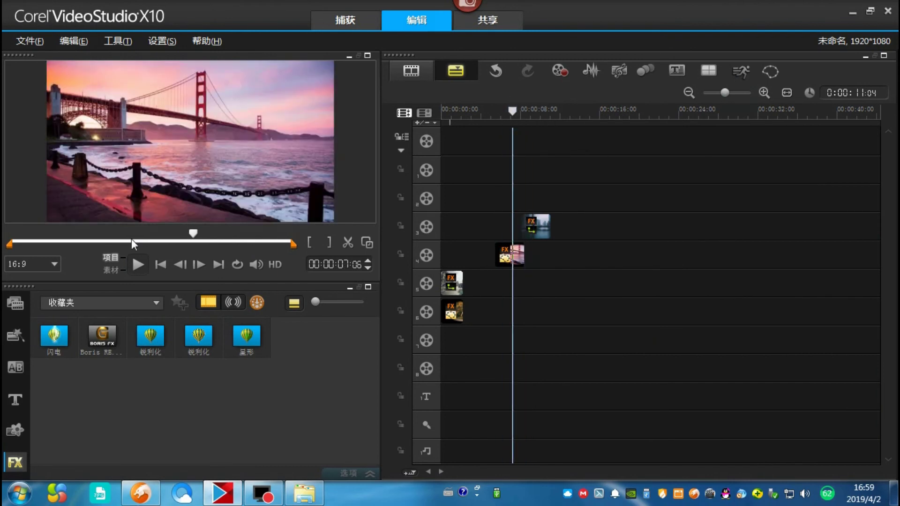
left_click(139, 263)
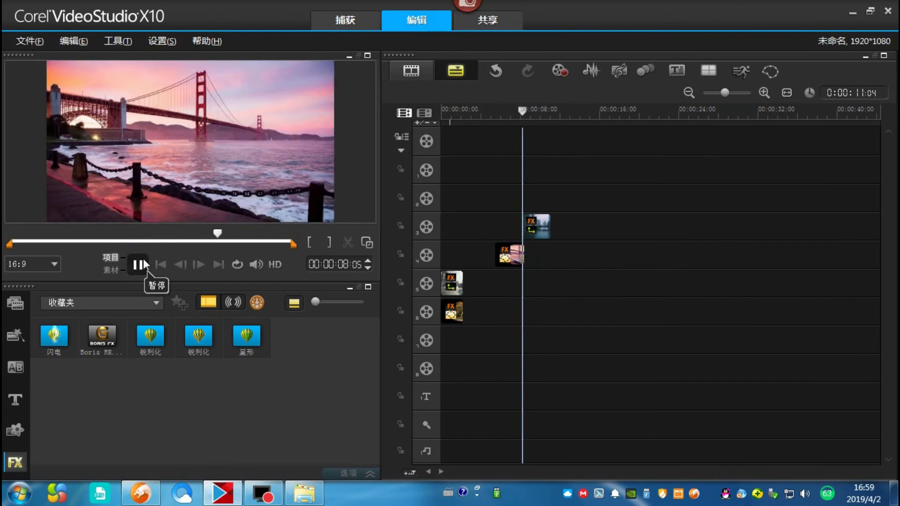
left_click(139, 264)
left_click_drag(536, 113, 514, 113)
left_click(138, 264)
left_click(139, 264)
Play the two stacked 替换图片 clips from the project's start twice to compare their transition
left_click(519, 104)
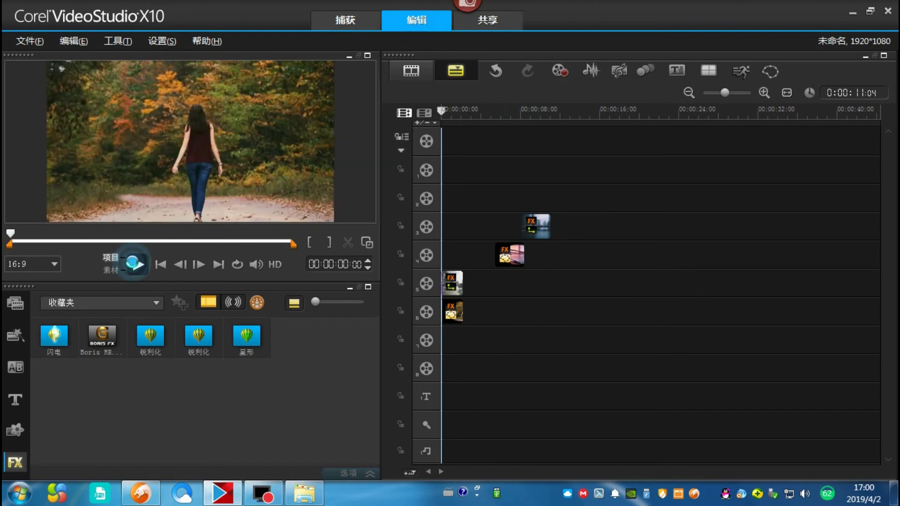
left_click(137, 265)
left_click_drag(462, 115, 442, 115)
left_click(133, 261)
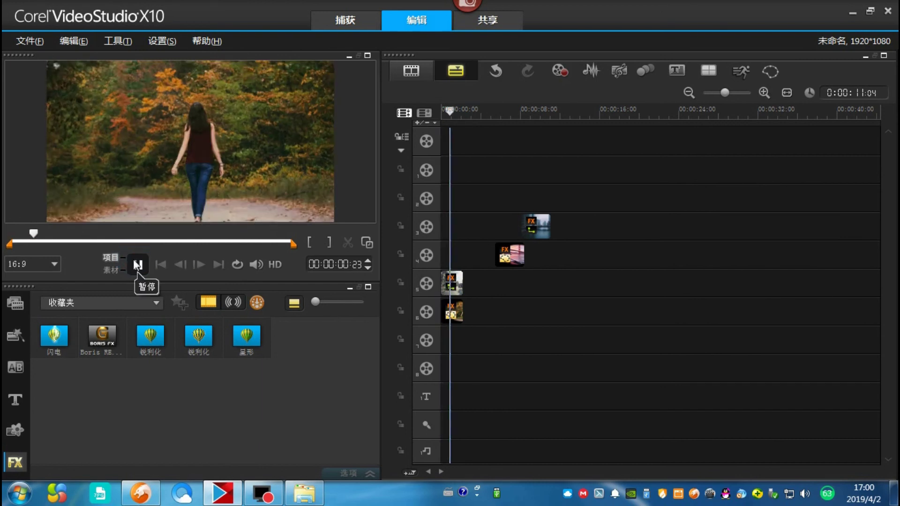
Replay the vs190402 pair from the vs190402-002 clip onward, and scrub through the overlap to examine the transition at 00:00:08:17
left_click_drag(461, 113, 502, 113)
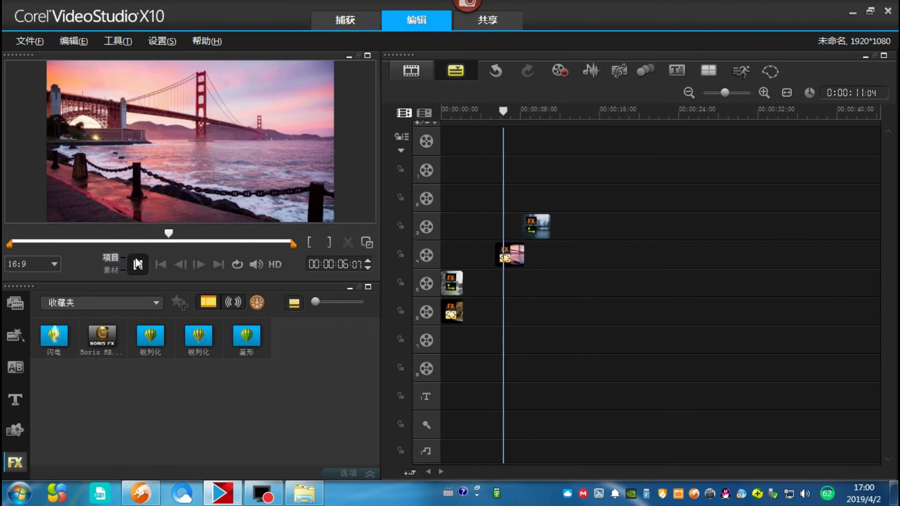
left_click(137, 264)
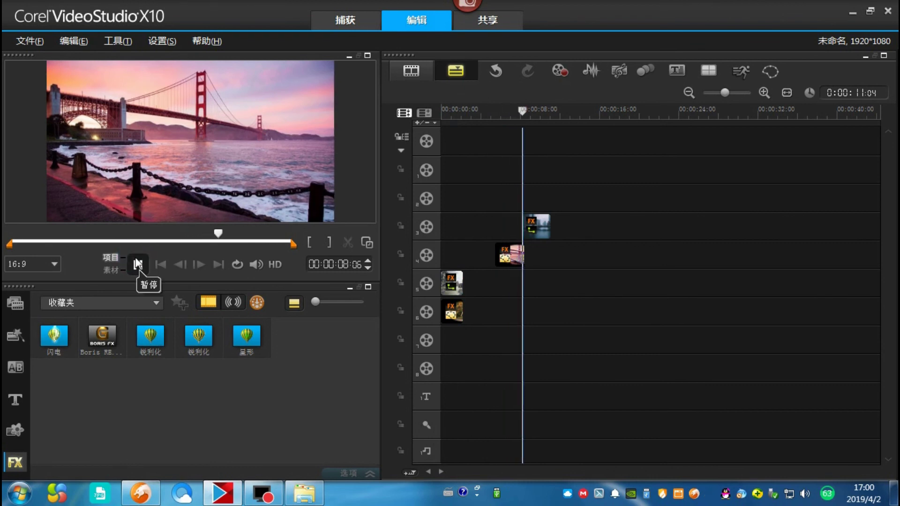
left_click(138, 264)
left_click_drag(530, 114, 518, 121)
left_click(734, 94)
left_click_drag(659, 111, 694, 111)
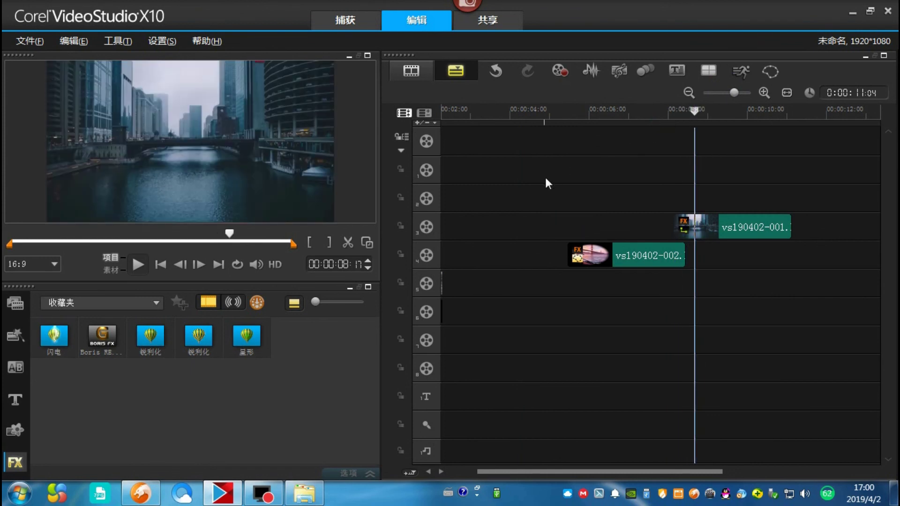